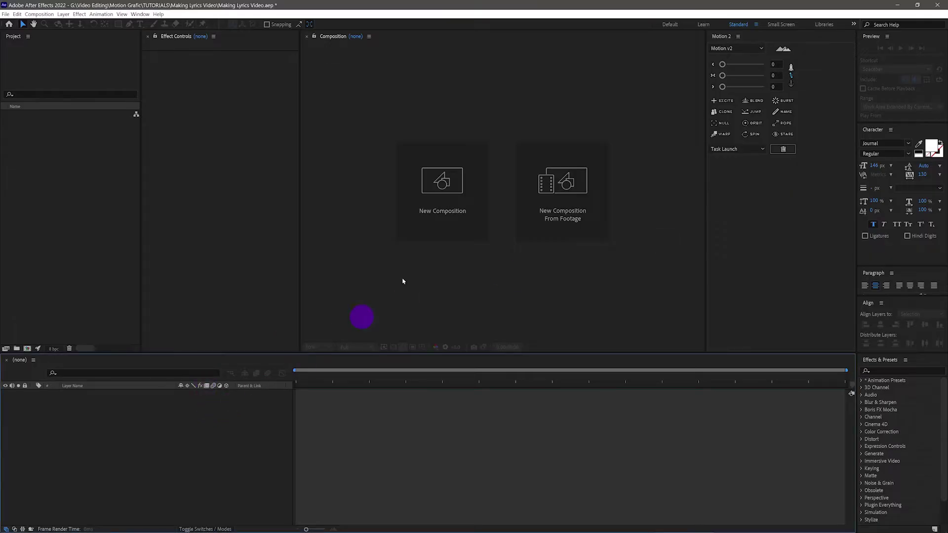
# - Create 'Main Comp' at HDTV 1080 29.97 fps with duration 0;00;03;00
pyautogui.click(443, 189)
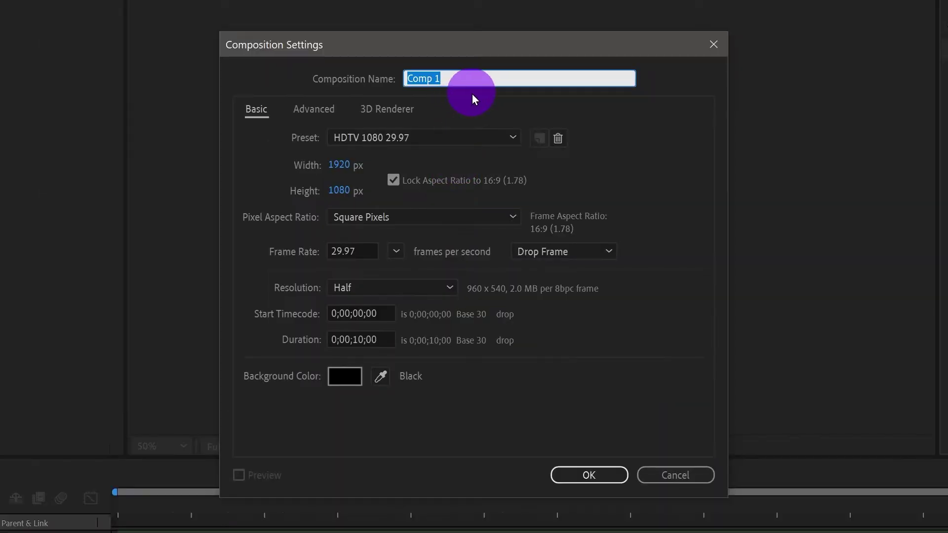
pyautogui.write('Main Comp')
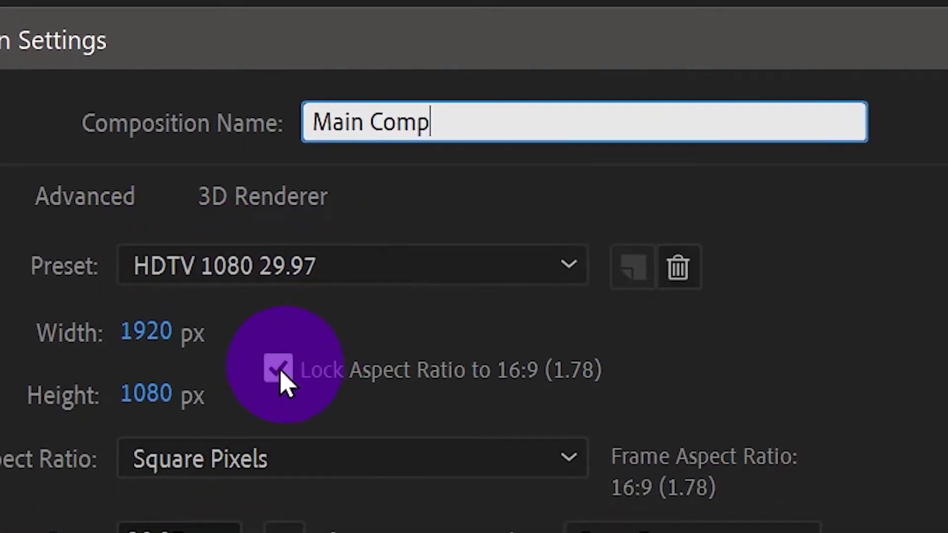
pyautogui.click(192, 240)
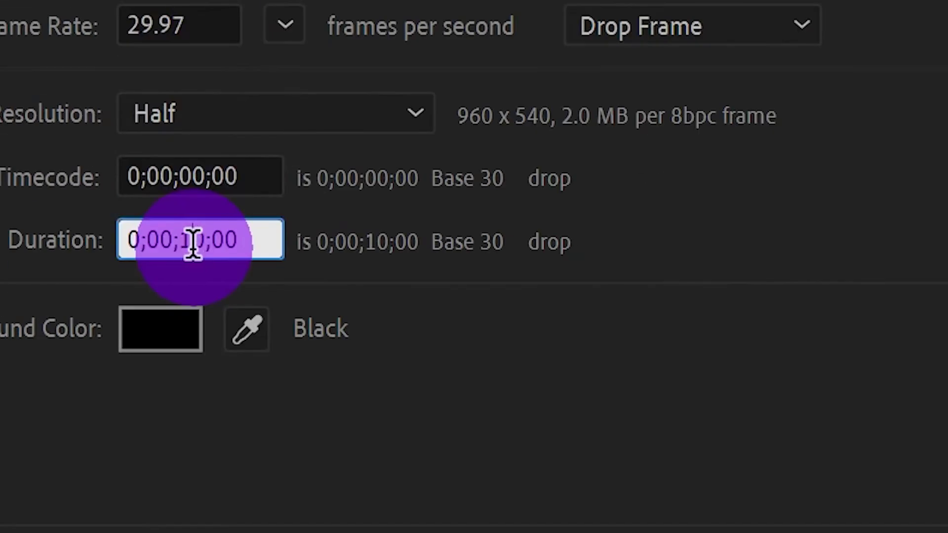
pyautogui.doubleClick(191, 240)
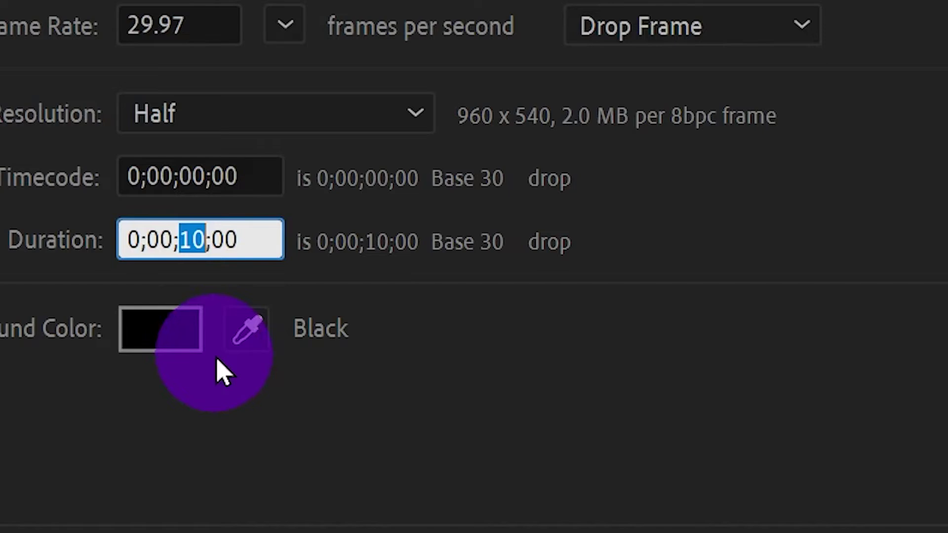
pyautogui.write('0')
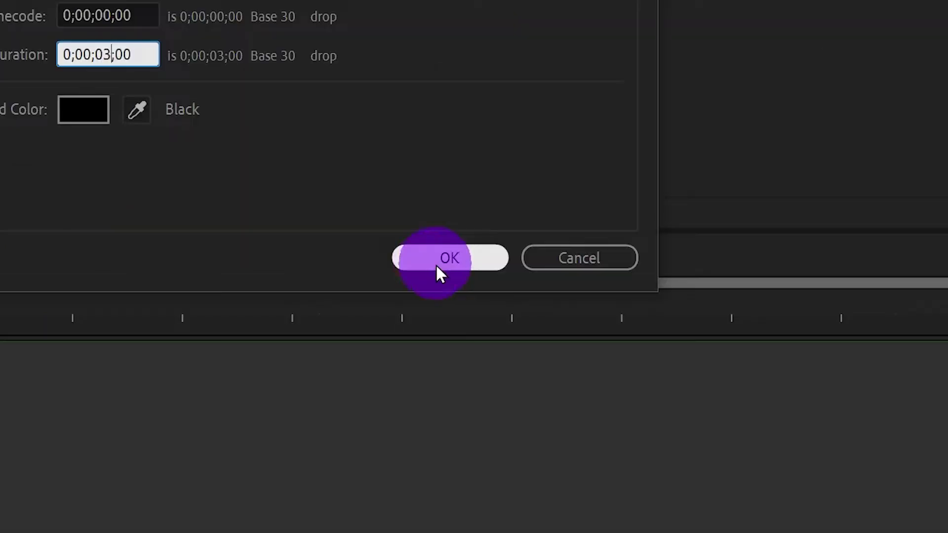
pyautogui.click(438, 263)
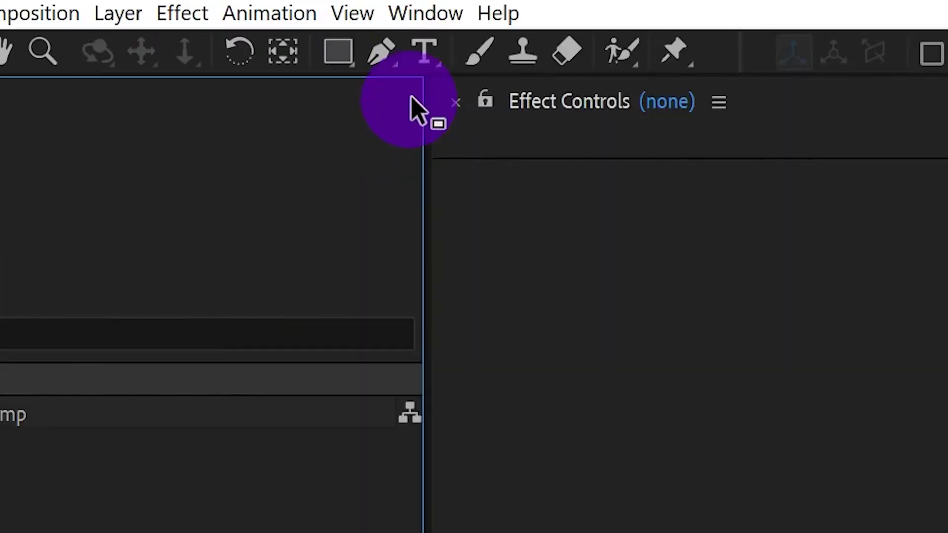
# - Add a text layer reading I'M on one line and HOLDING on the next
pyautogui.click(149, 18)
pyautogui.click(603, 121)
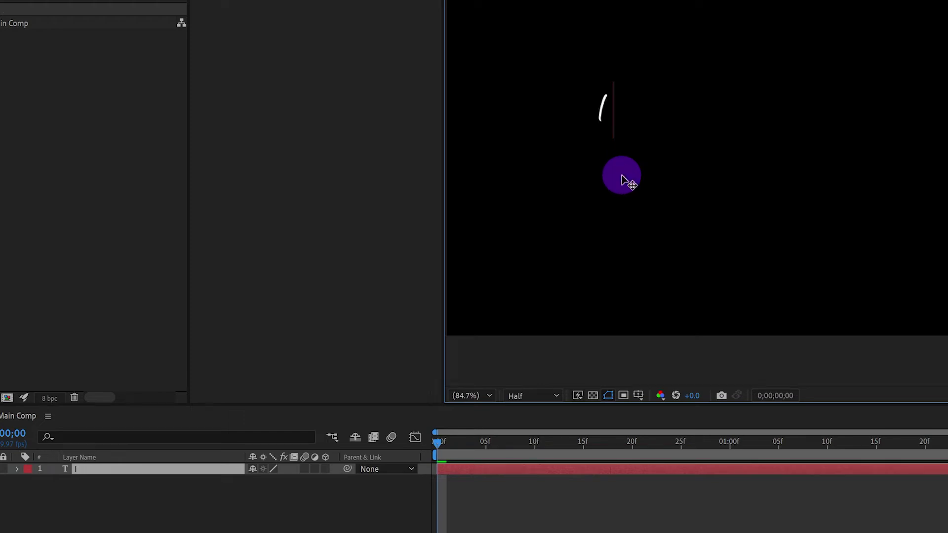
pyautogui.write("I'M")
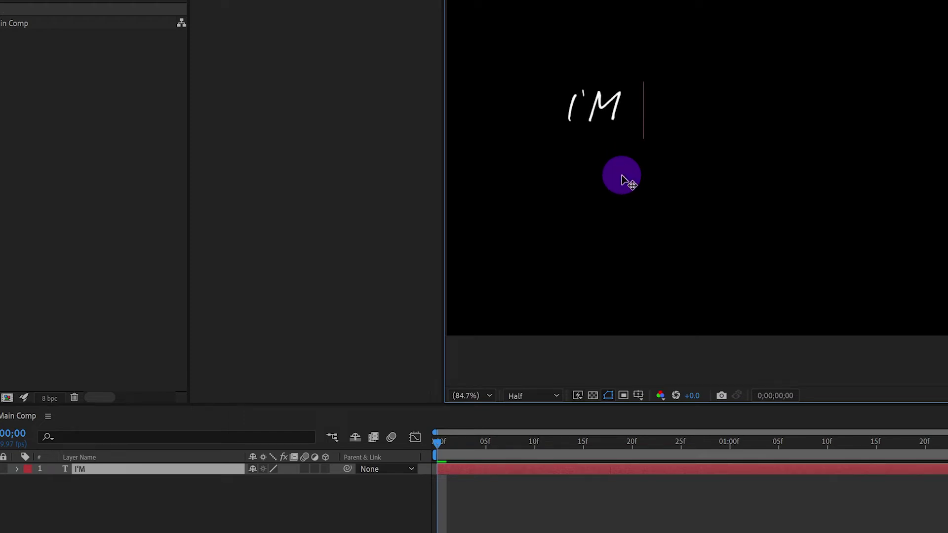
pyautogui.press('BackSpace')
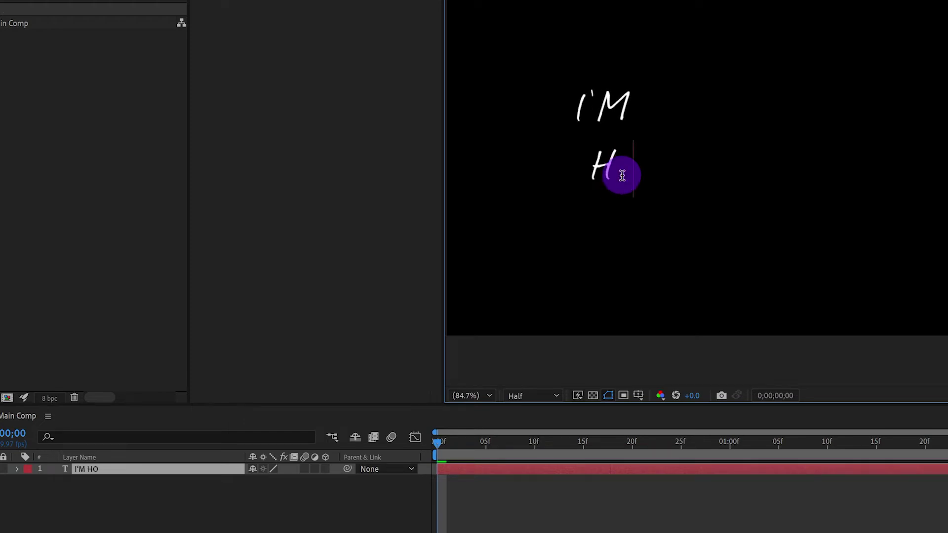
pyautogui.write('HOLDING')
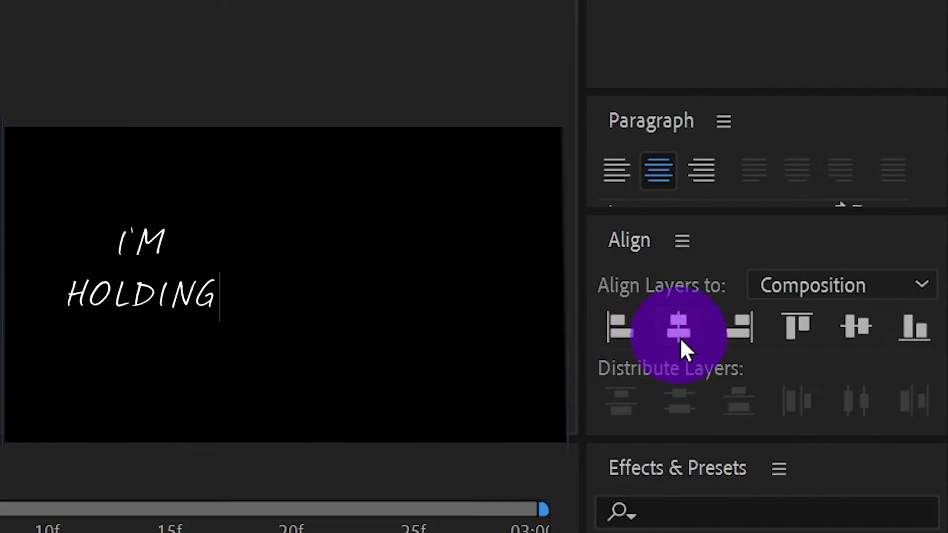
# - Centre the text horizontally and vertically and make it Faux Bold
pyautogui.click(680, 336)
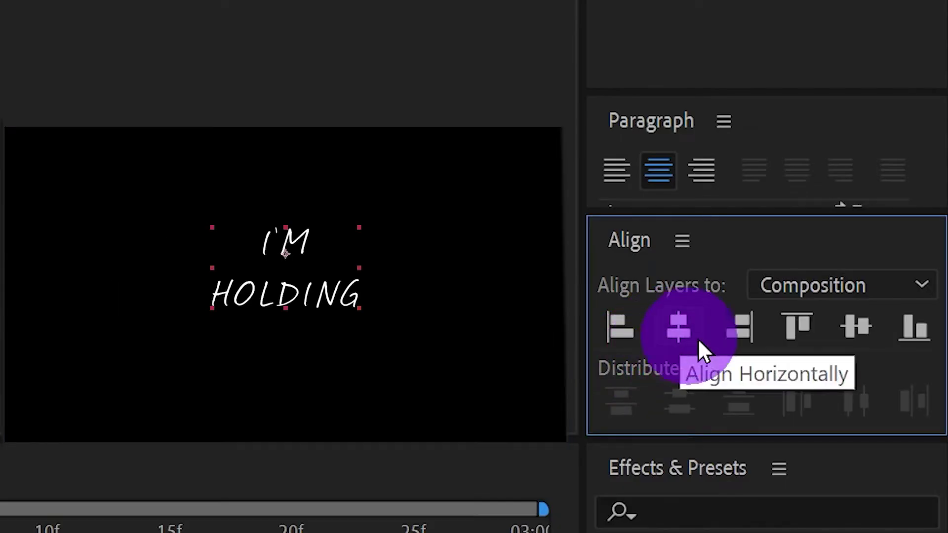
pyautogui.click(852, 331)
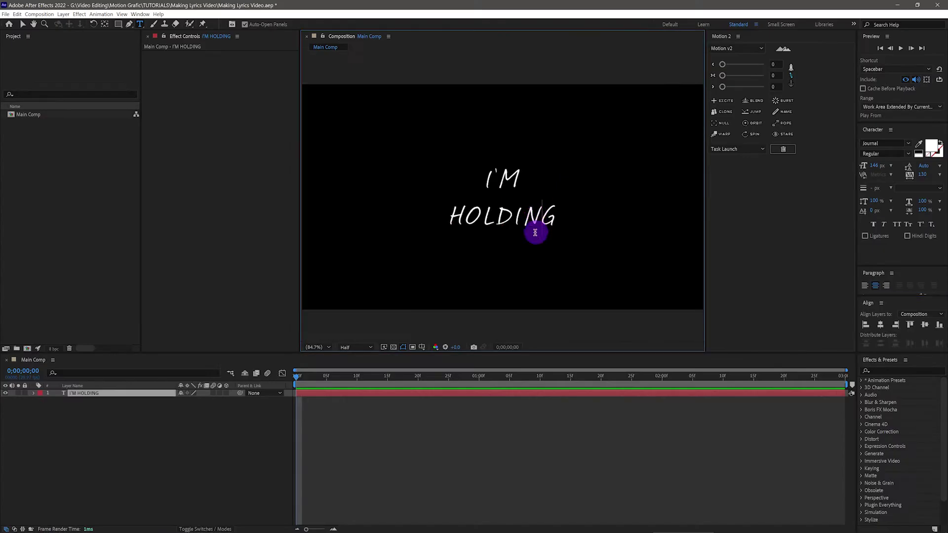
pyautogui.doubleClick(336, 324)
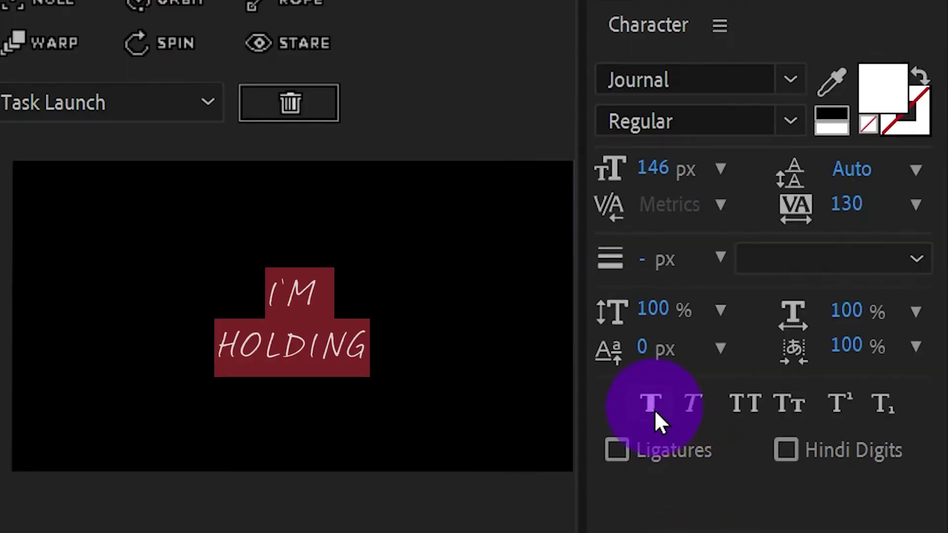
pyautogui.click(653, 407)
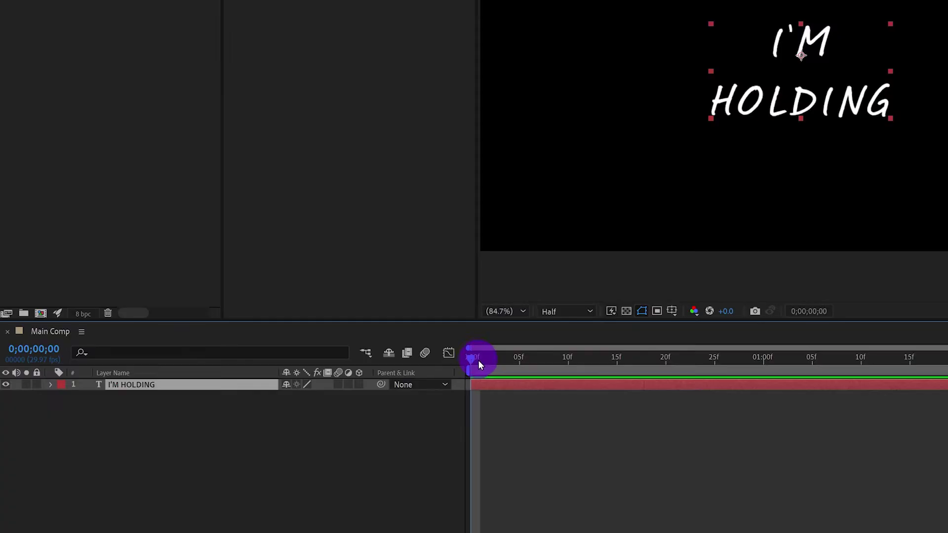
pyautogui.moveTo(478, 360); pyautogui.dragTo(643, 357)
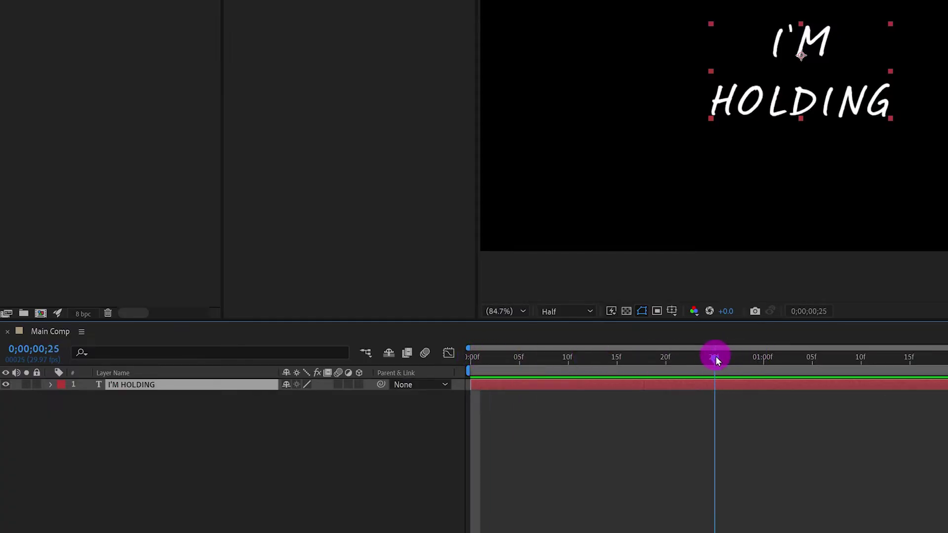
# - Keyframe the text's Position at 25f and start it off-frame lower left on a curved path
pyautogui.click(705, 386)
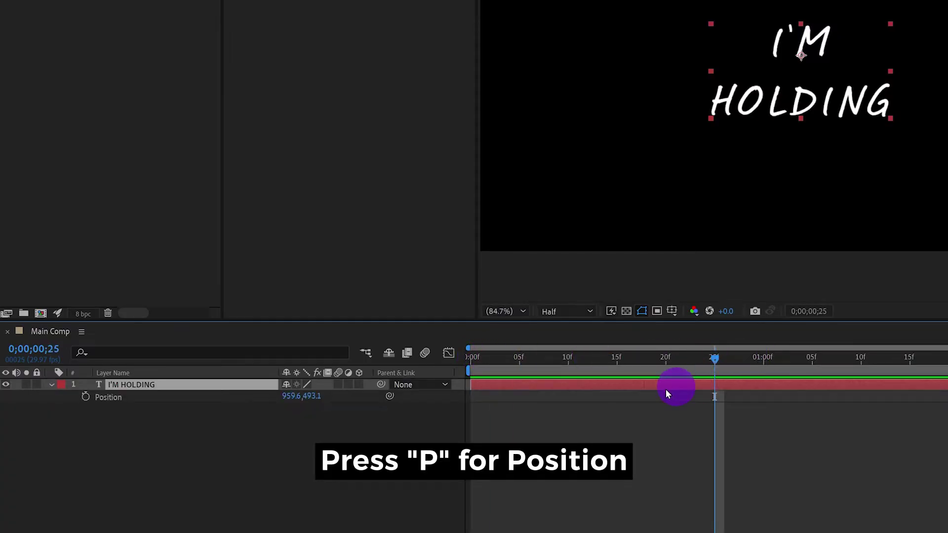
pyautogui.click(86, 397)
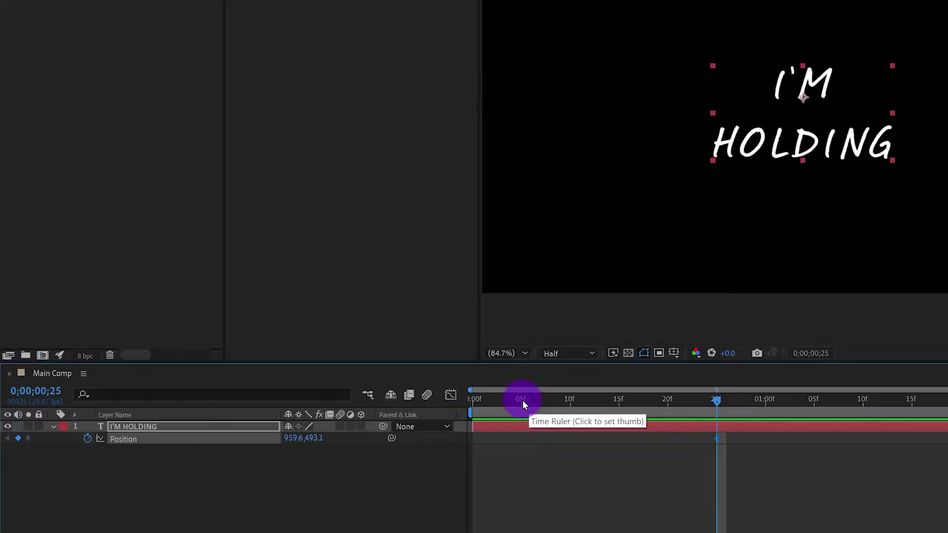
pyautogui.moveTo(522, 401); pyautogui.dragTo(469, 401)
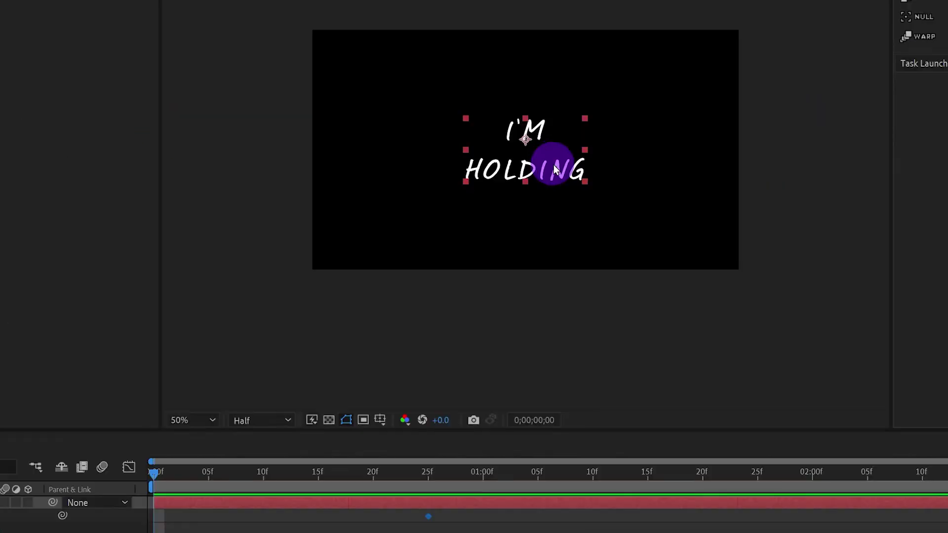
pyautogui.moveTo(553, 168); pyautogui.dragTo(214, 321)
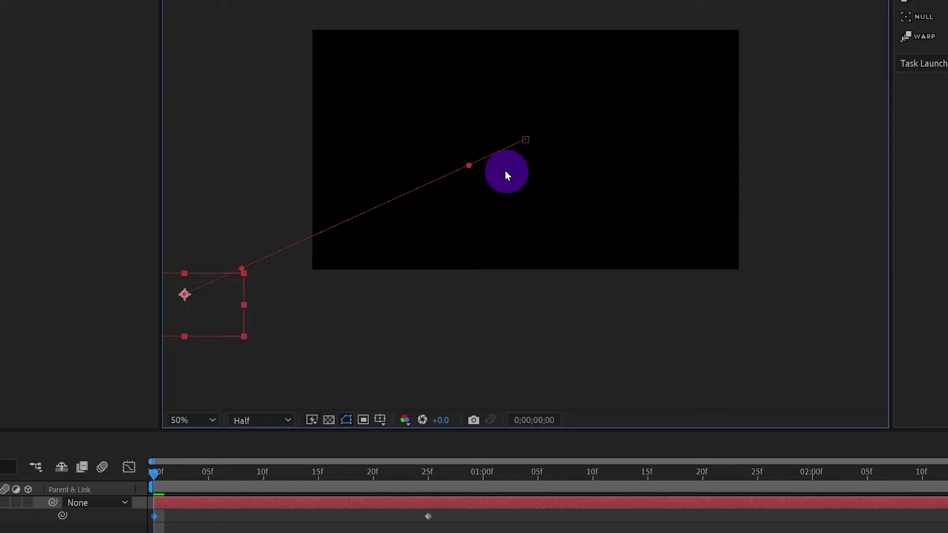
pyautogui.moveTo(469, 166); pyautogui.dragTo(647, 196)
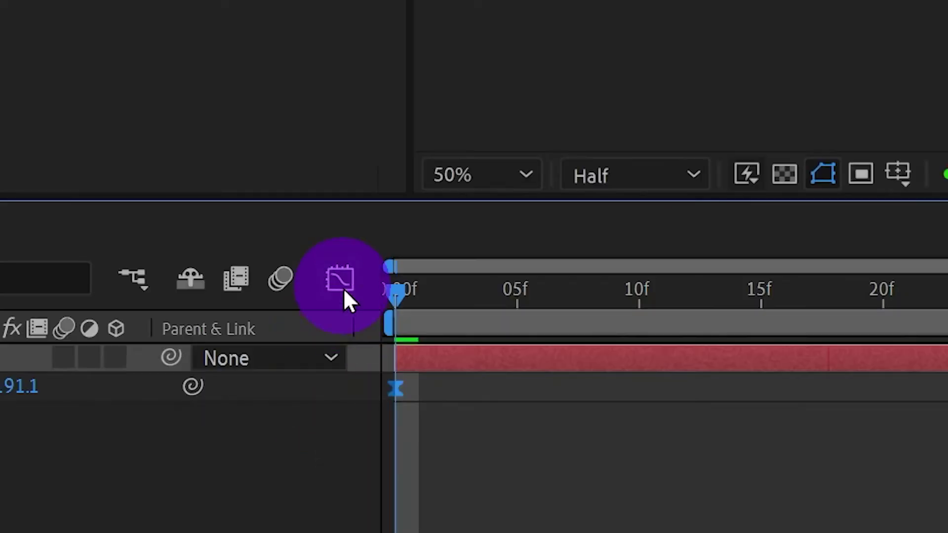
# - Ease the fly-in into its 25f resting keyframe in the speed graph
pyautogui.click(299, 344)
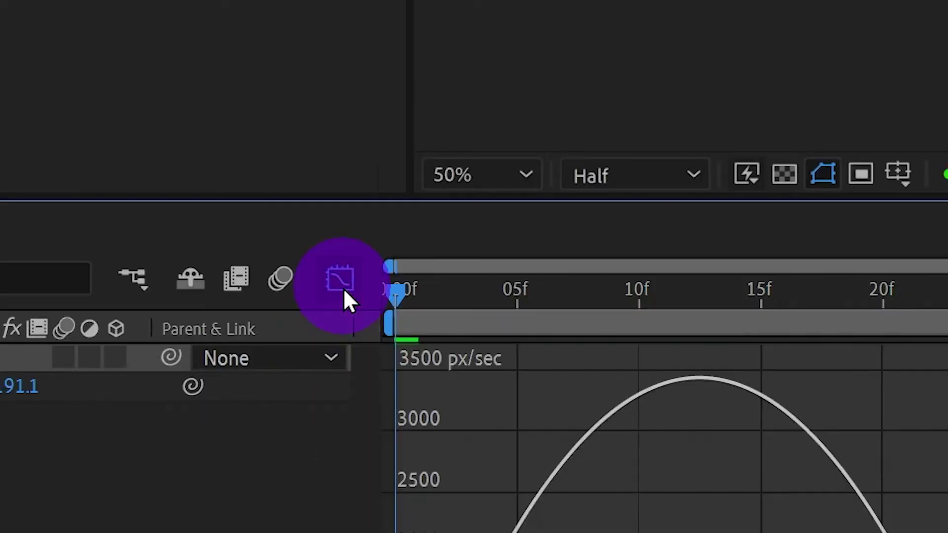
pyautogui.click(895, 532)
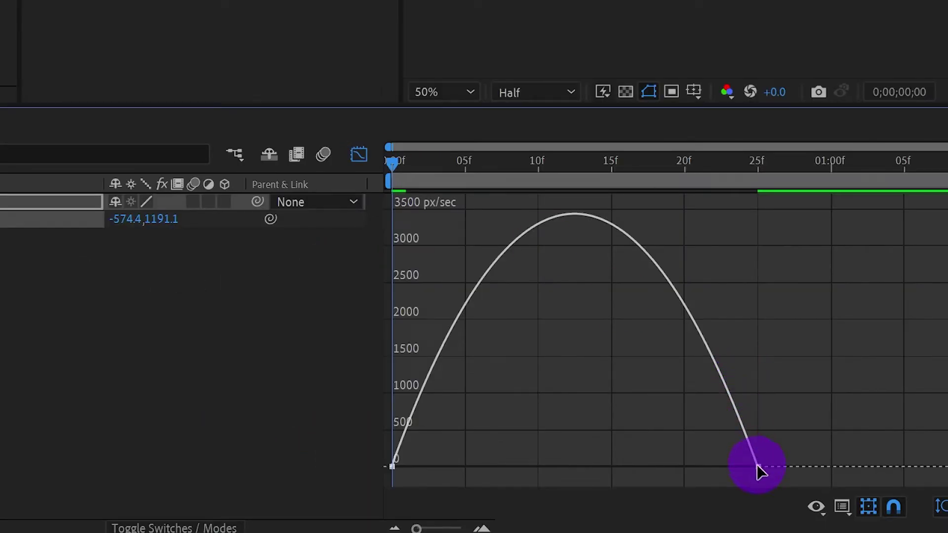
pyautogui.moveTo(757, 467); pyautogui.dragTo(499, 473)
pyautogui.click(363, 183)
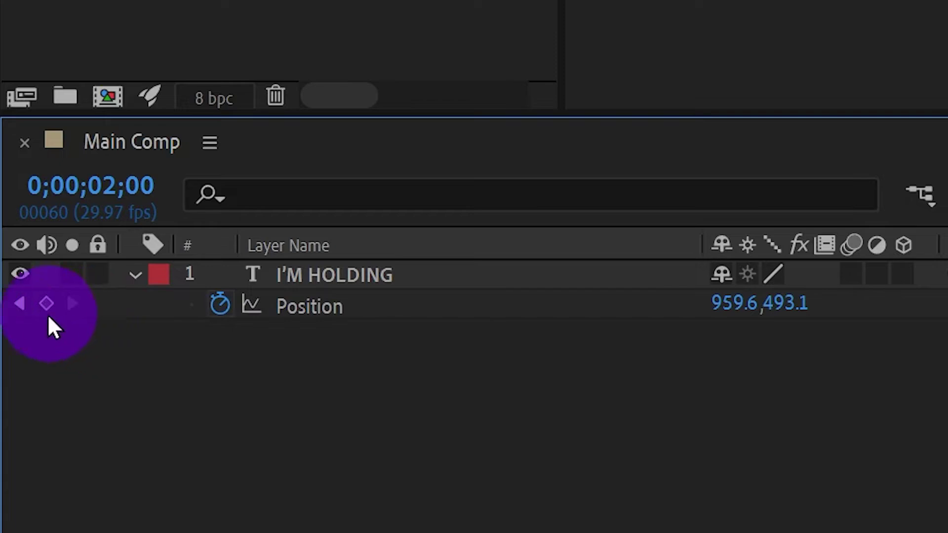
# - Hold the text centred with a 2;00 Position keyframe, moving it off-frame upper right at 2;25
pyautogui.click(45, 305)
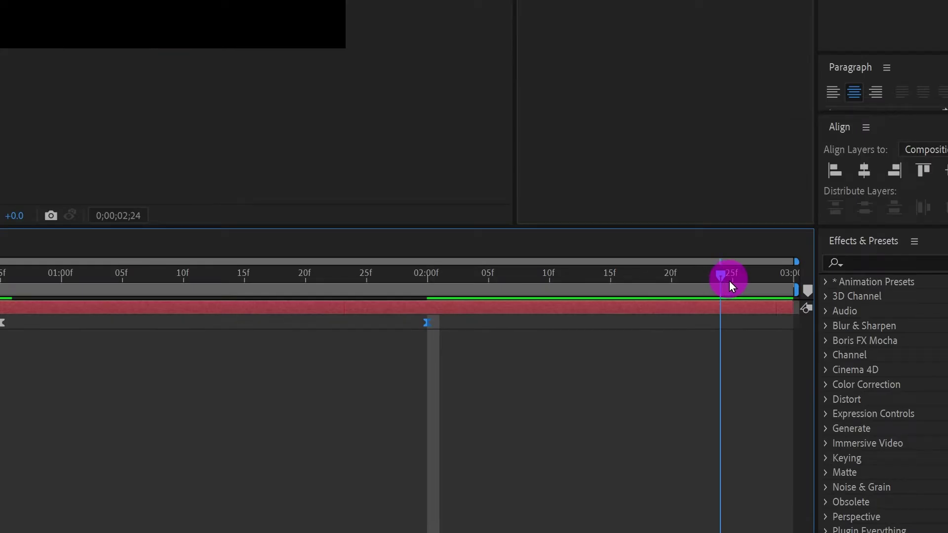
pyautogui.click(730, 280)
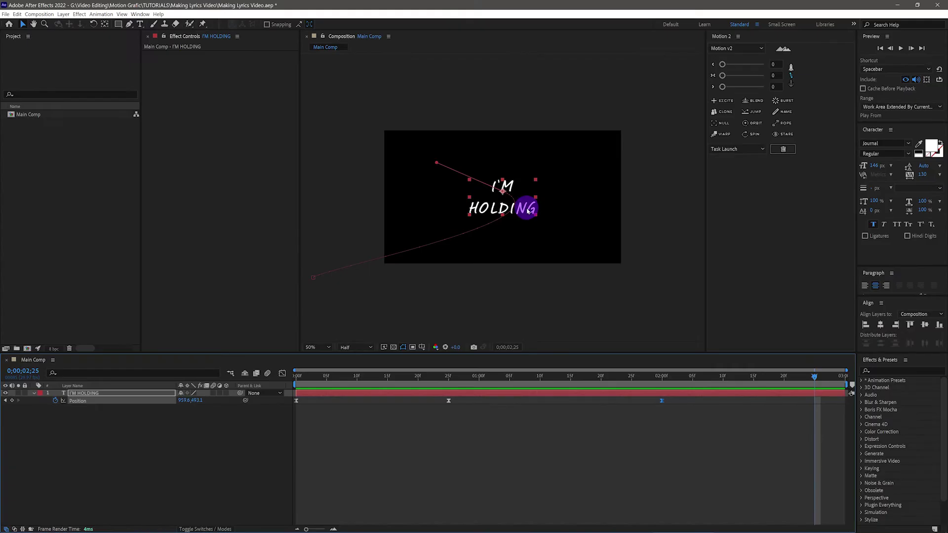
pyautogui.moveTo(527, 212); pyautogui.dragTo(699, 115)
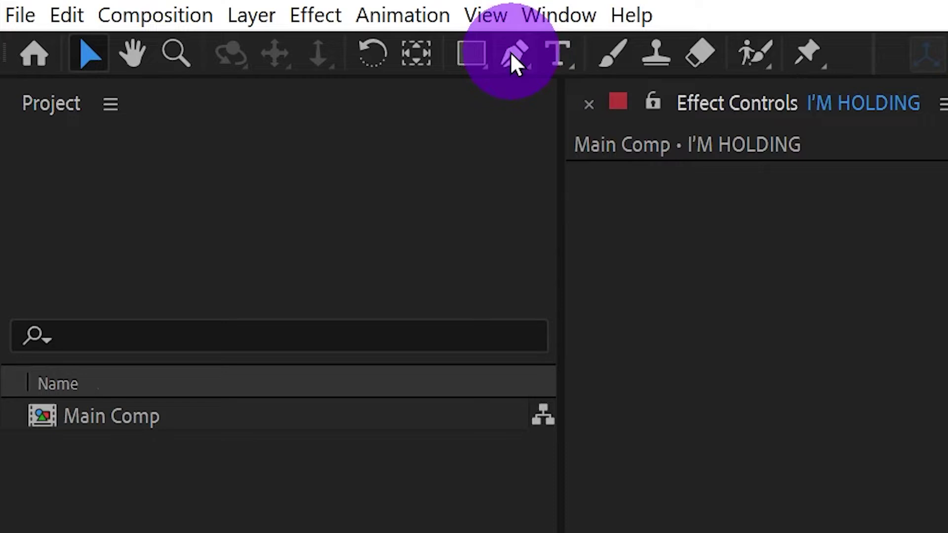
# - Pull Bezier handles from the centre path vertex to curve the exit path
pyautogui.click(128, 25)
pyautogui.click(672, 402)
pyautogui.moveTo(690, 351); pyautogui.dragTo(665, 364)
pyautogui.click(454, 57)
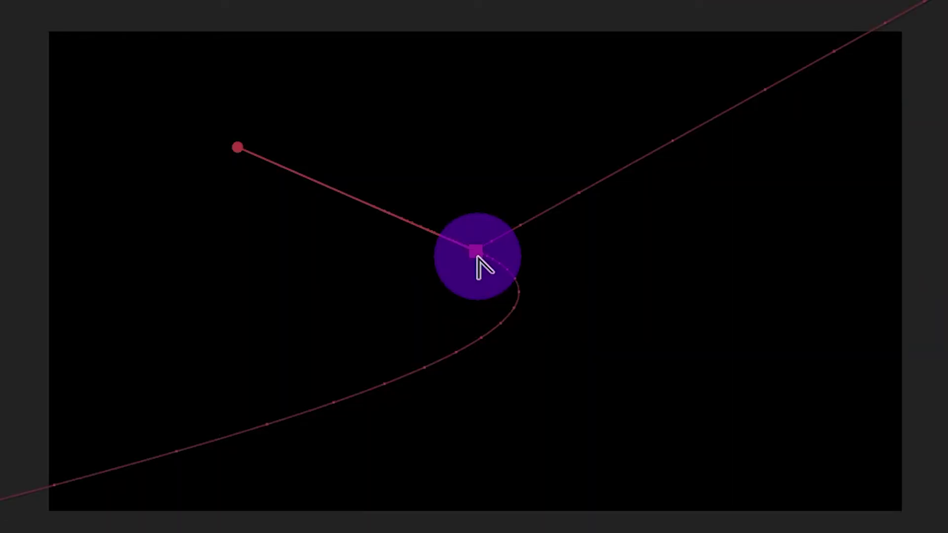
pyautogui.moveTo(477, 255); pyautogui.dragTo(296, 109)
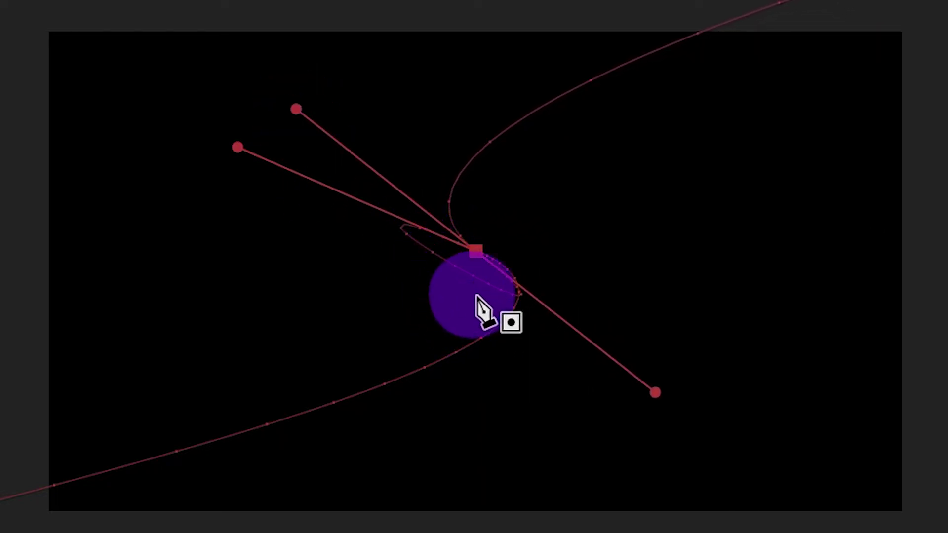
pyautogui.moveTo(422, 442); pyautogui.dragTo(360, 447)
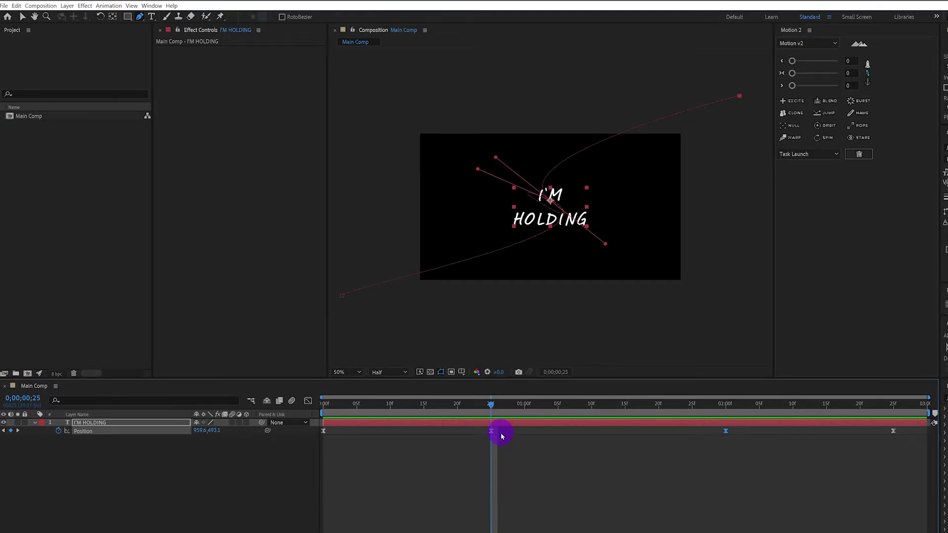
# - Make the 25f Position keyframe a hold keyframe and check the motion
pyautogui.click(486, 438)
pyautogui.rightClick(492, 433)
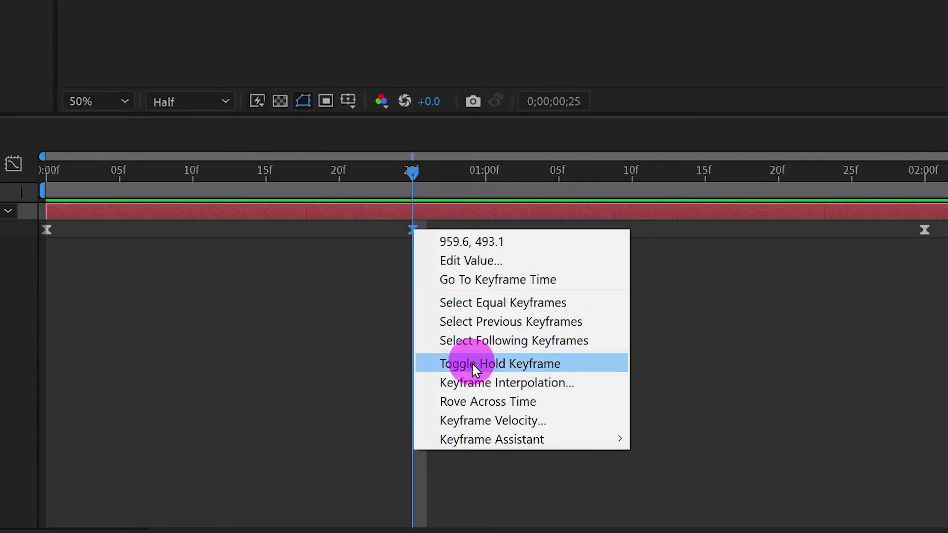
pyautogui.click(472, 364)
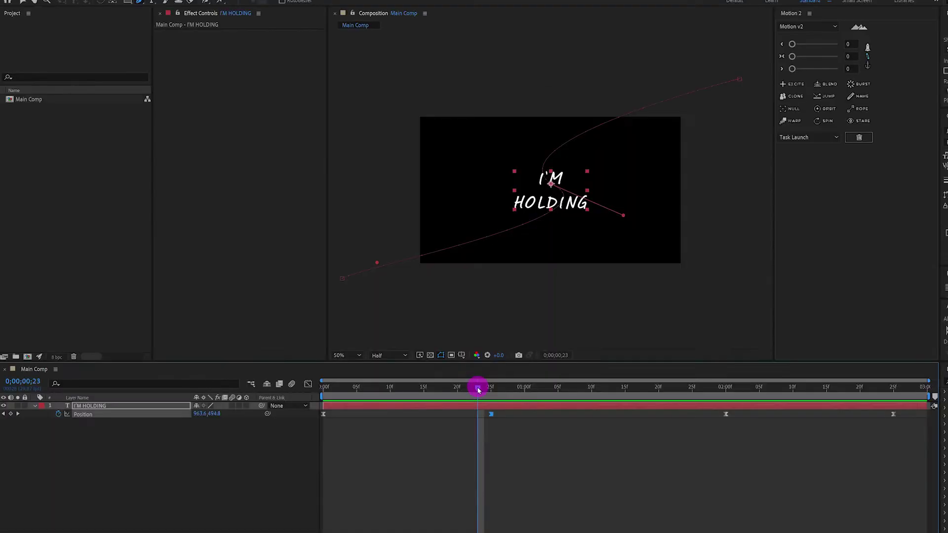
pyautogui.moveTo(388, 171); pyautogui.dragTo(862, 194)
pyautogui.moveTo(694, 398); pyautogui.dragTo(691, 436)
# - Raise the last keyframe's speed curve for a sharper exit ramp, then select both exit keyframes
pyautogui.click(904, 414)
pyautogui.click(416, 264)
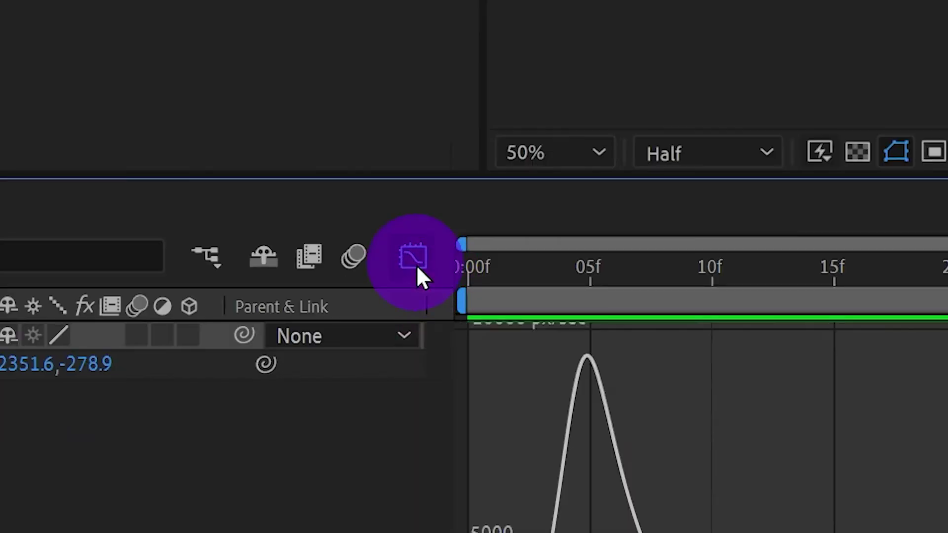
pyautogui.moveTo(736, 502); pyautogui.dragTo(815, 504)
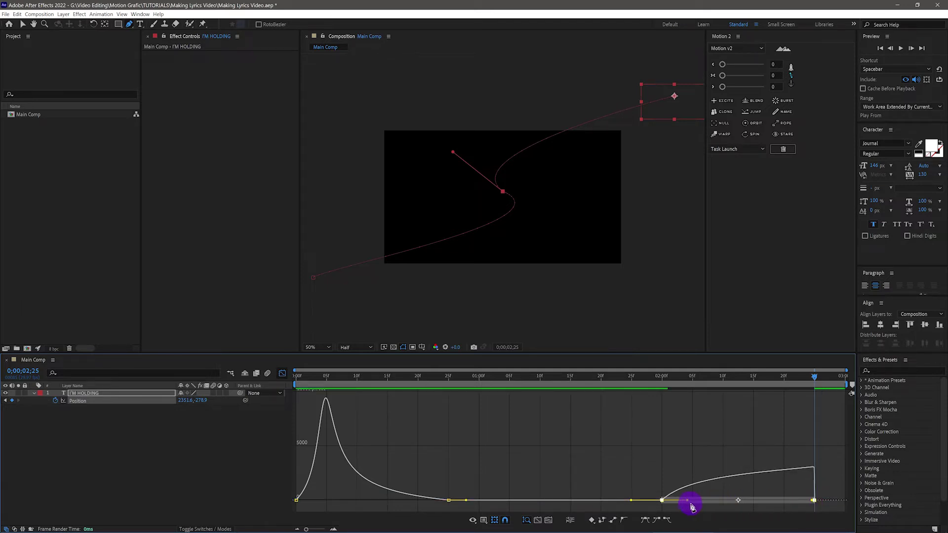
pyautogui.moveTo(688, 502); pyautogui.dragTo(751, 502)
pyautogui.click(386, 272)
pyautogui.moveTo(710, 425); pyautogui.dragTo(464, 425)
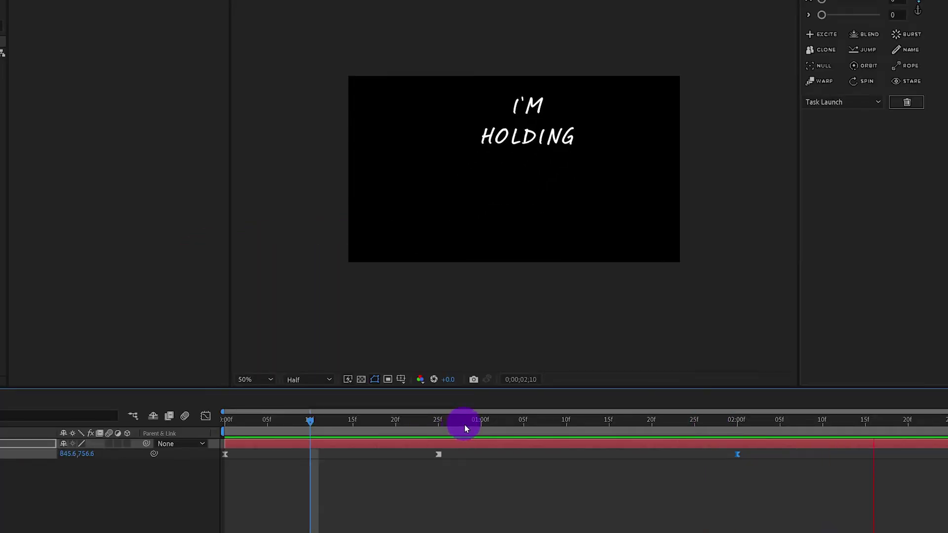
pyautogui.moveTo(713, 490); pyautogui.dragTo(898, 464)
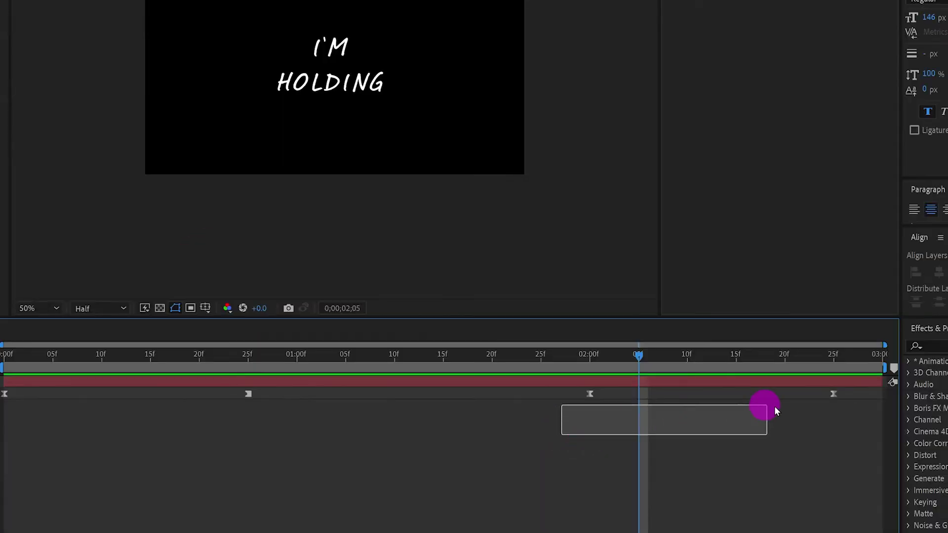
pyautogui.moveTo(774, 406); pyautogui.dragTo(880, 394)
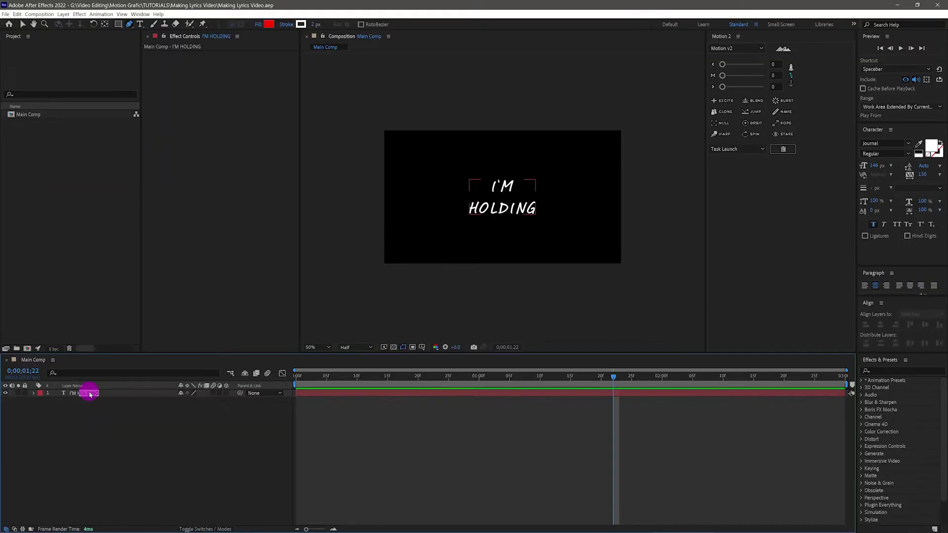
# - Pre-compose the I'M HOLDING layer into a composition named 'Title 1'
pyautogui.click(89, 394)
pyautogui.rightClick(89, 394)
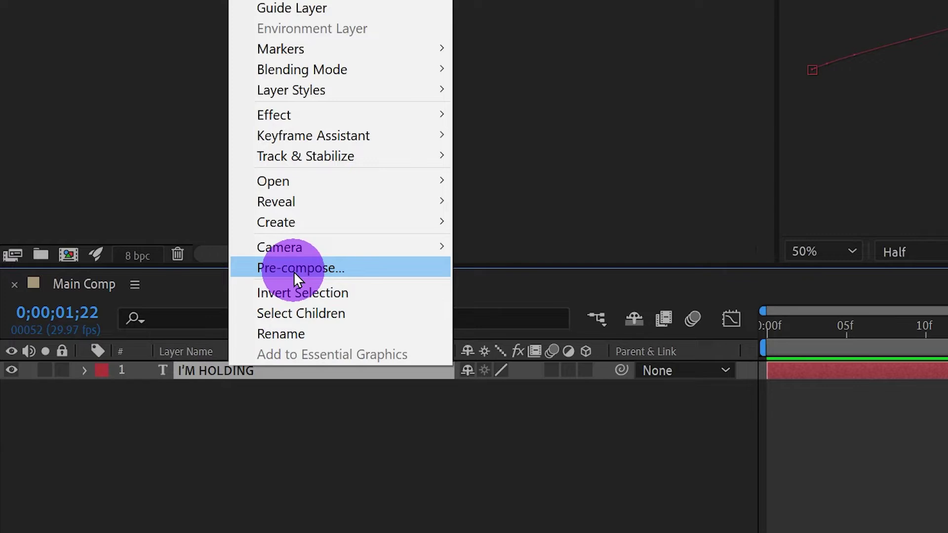
pyautogui.click(295, 271)
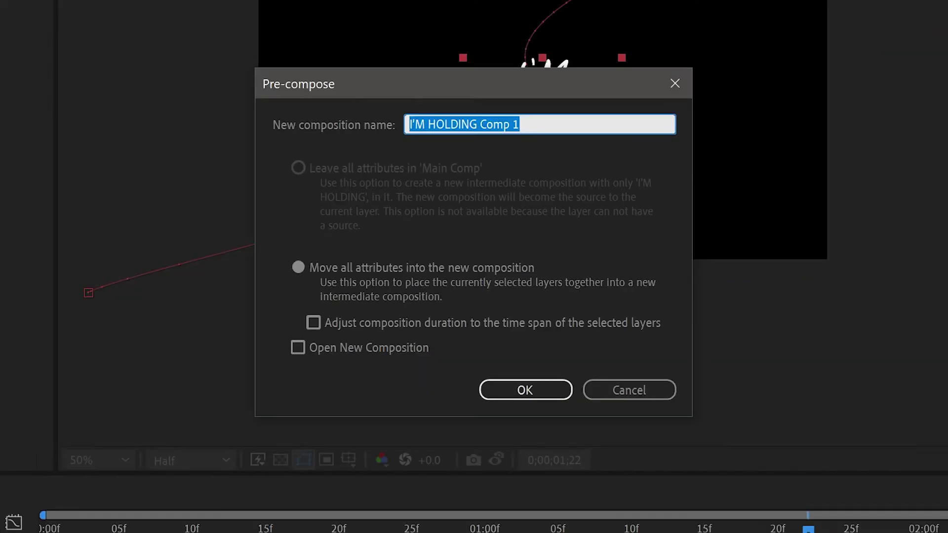
pyautogui.write('Title ')
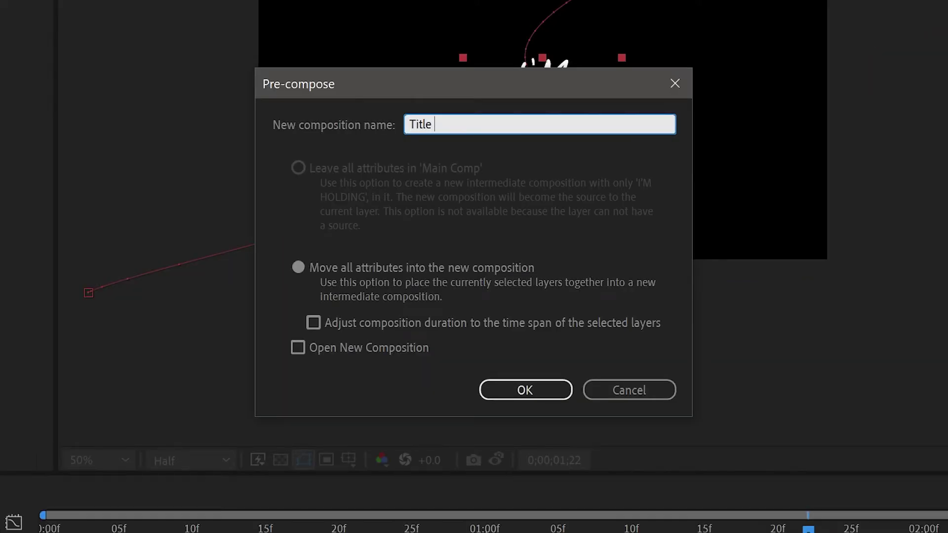
pyautogui.write('1')
pyautogui.click(519, 386)
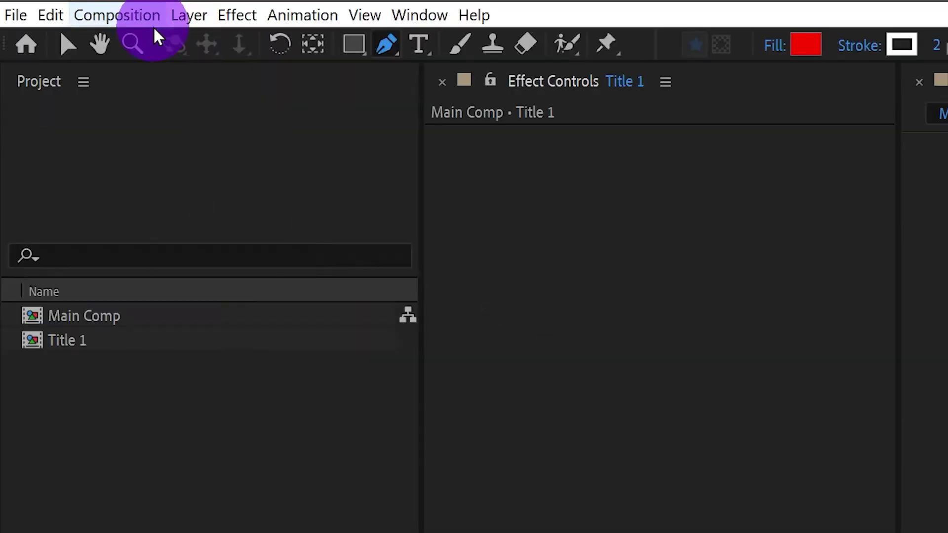
# - Change Main Comp's duration to 0;00;23;00 in Composition Settings
pyautogui.click(50, 15)
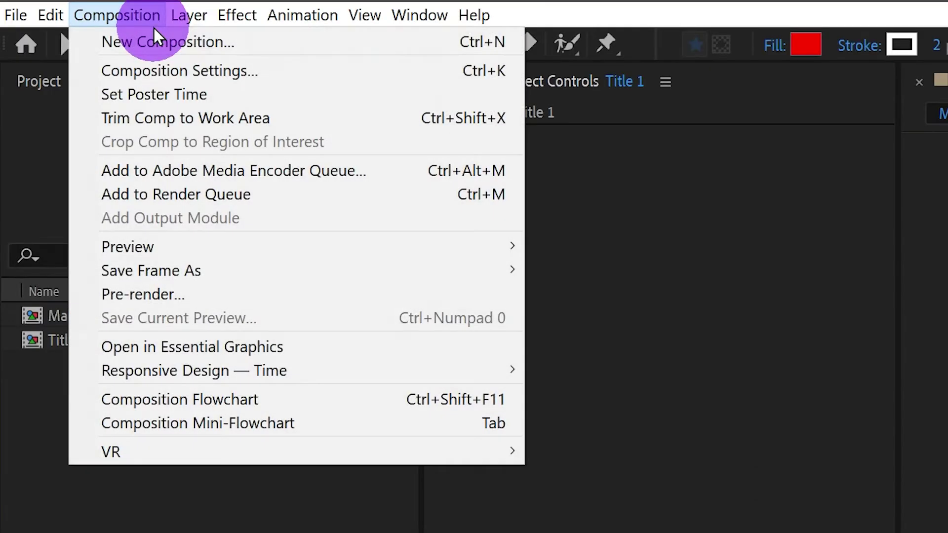
pyautogui.click(162, 71)
pyautogui.click(339, 341)
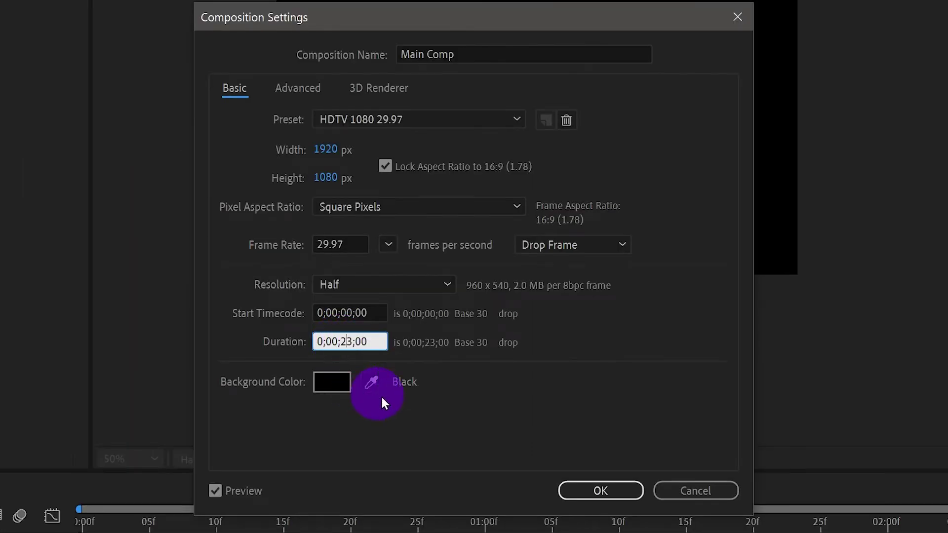
pyautogui.click(567, 489)
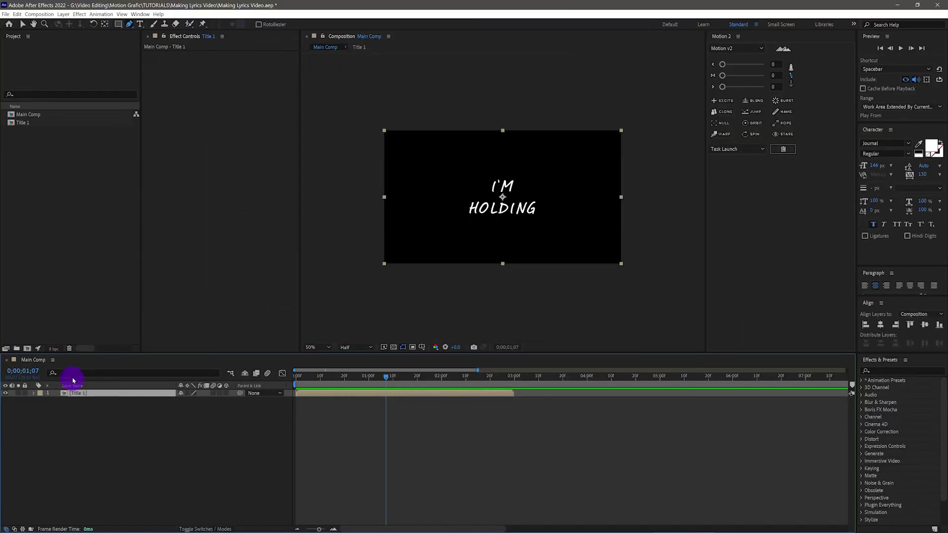
# - Open Title 1, show its Position keyframes, and place marker 1 at the start and marker 2 near 2;05
pyautogui.doubleClick(82, 394)
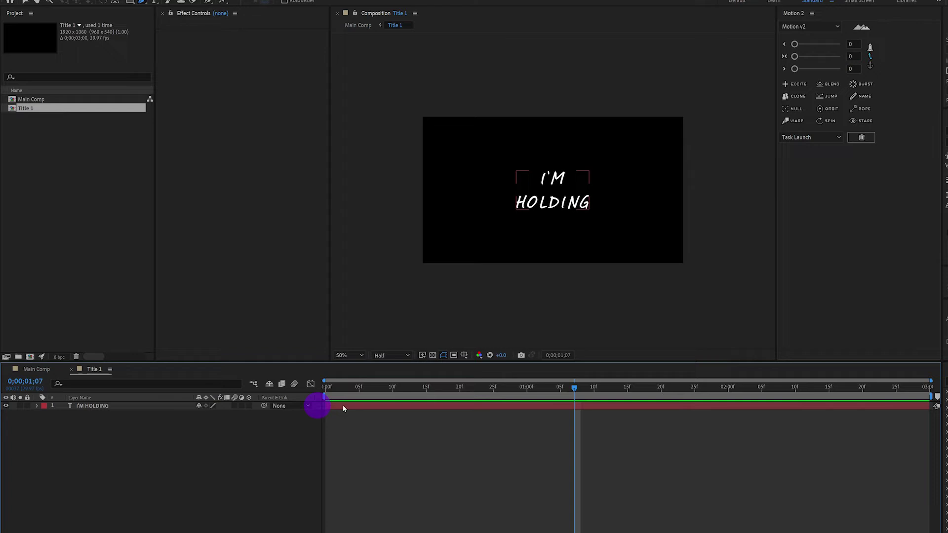
pyautogui.click(473, 406)
pyautogui.press('p')
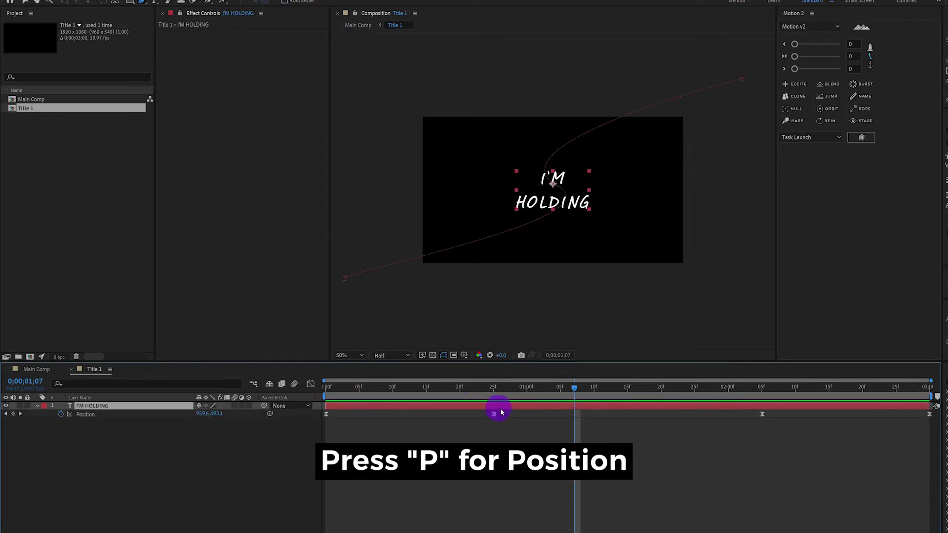
pyautogui.click(501, 390)
pyautogui.click(501, 412)
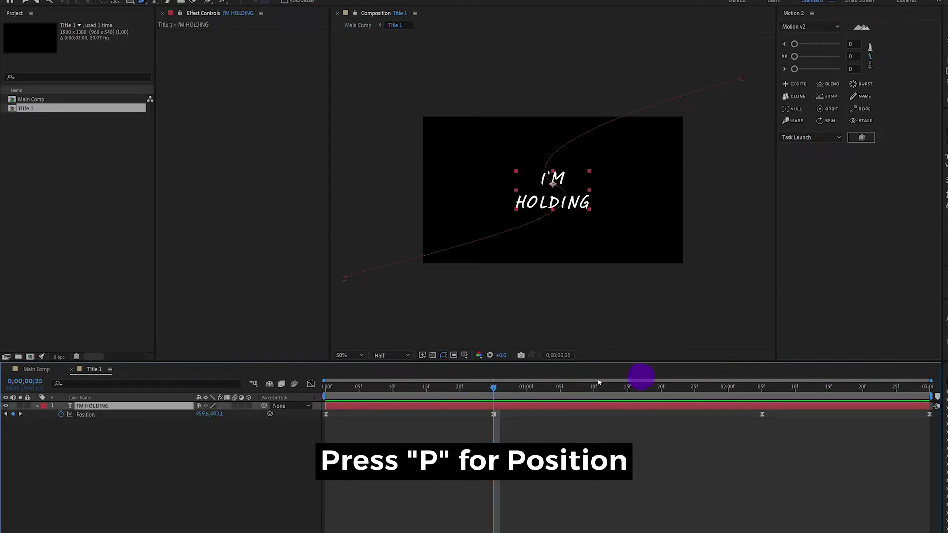
pyautogui.moveTo(937, 397); pyautogui.dragTo(346, 404)
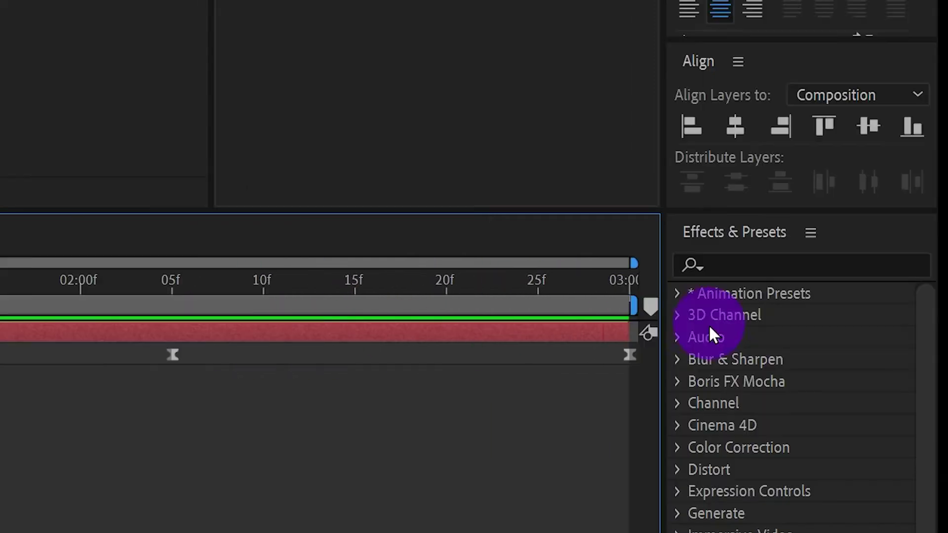
pyautogui.moveTo(652, 306); pyautogui.dragTo(380, 311)
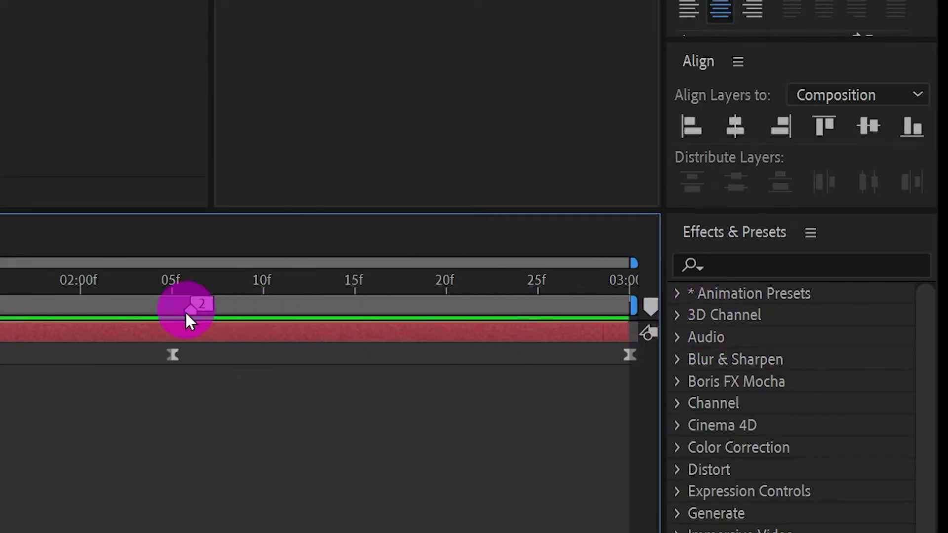
pyautogui.moveTo(186, 314); pyautogui.dragTo(174, 312)
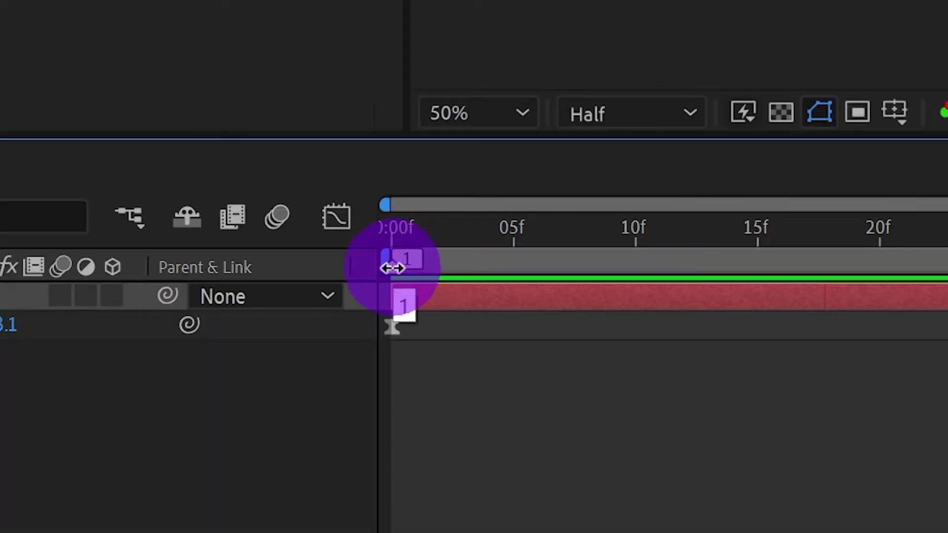
# - Make marker 1 a green protected region ending at about 25 frames
pyautogui.doubleClick(392, 267)
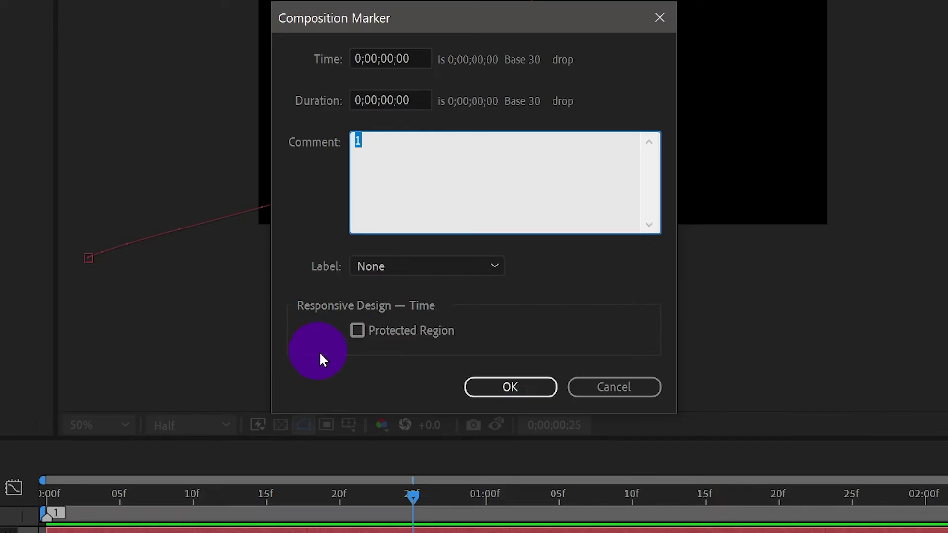
pyautogui.click(357, 331)
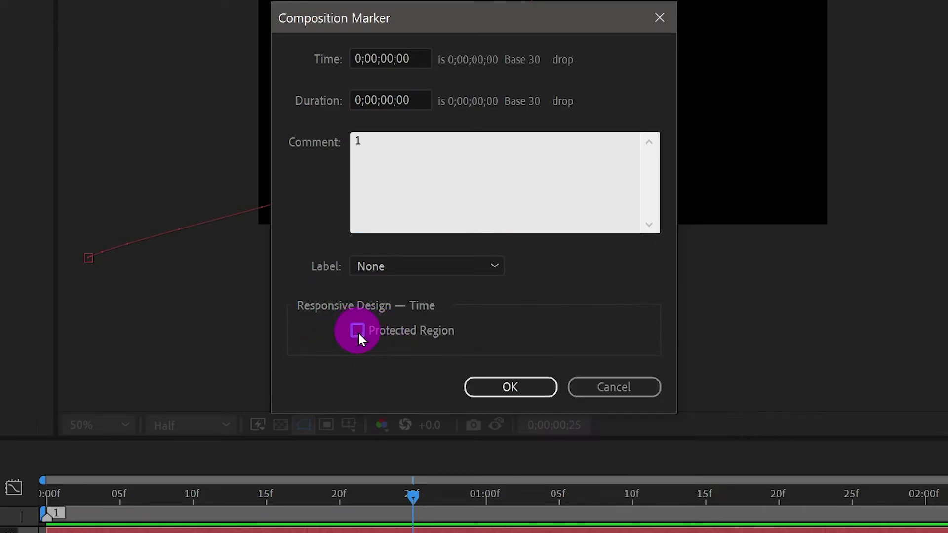
pyautogui.click(392, 275)
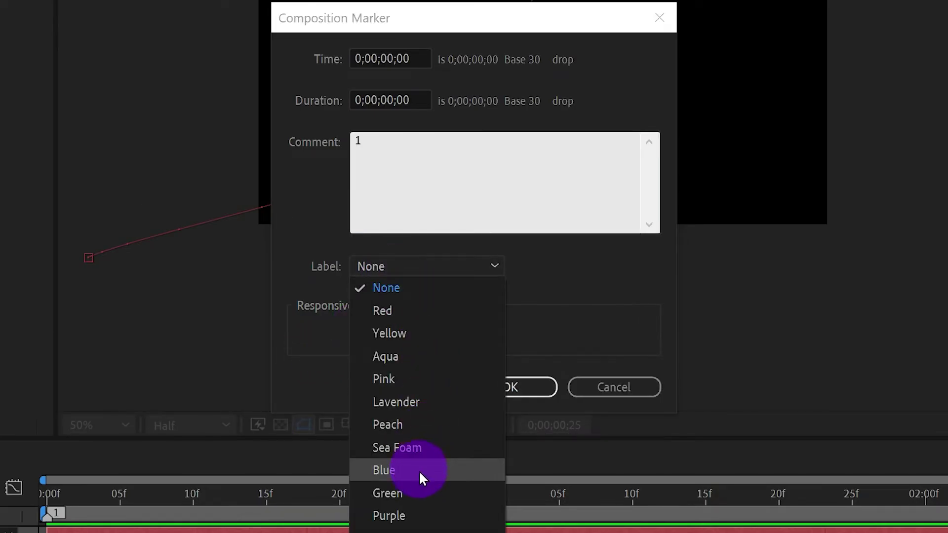
pyautogui.click(413, 493)
pyautogui.click(500, 398)
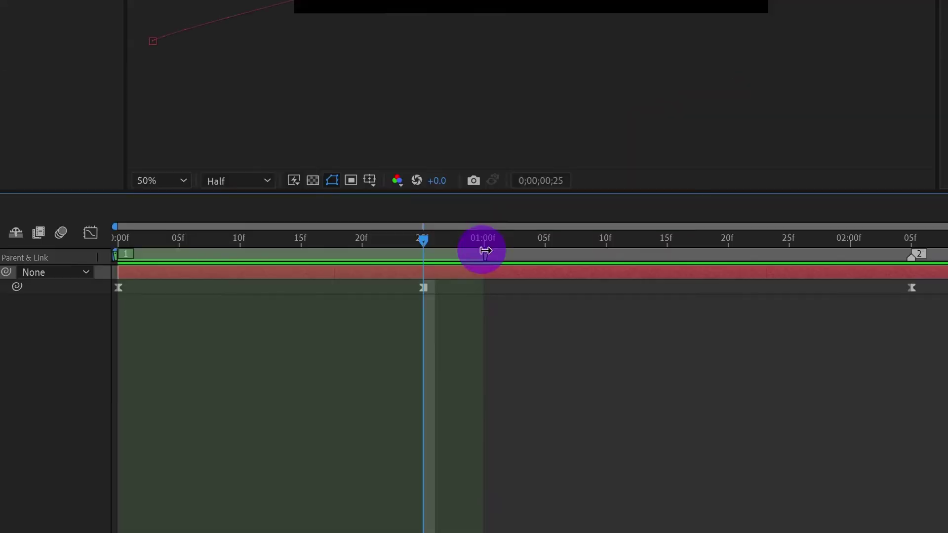
pyautogui.moveTo(524, 398); pyautogui.dragTo(497, 398)
# - Make marker 2 a protected region with a red label
pyautogui.click(912, 256)
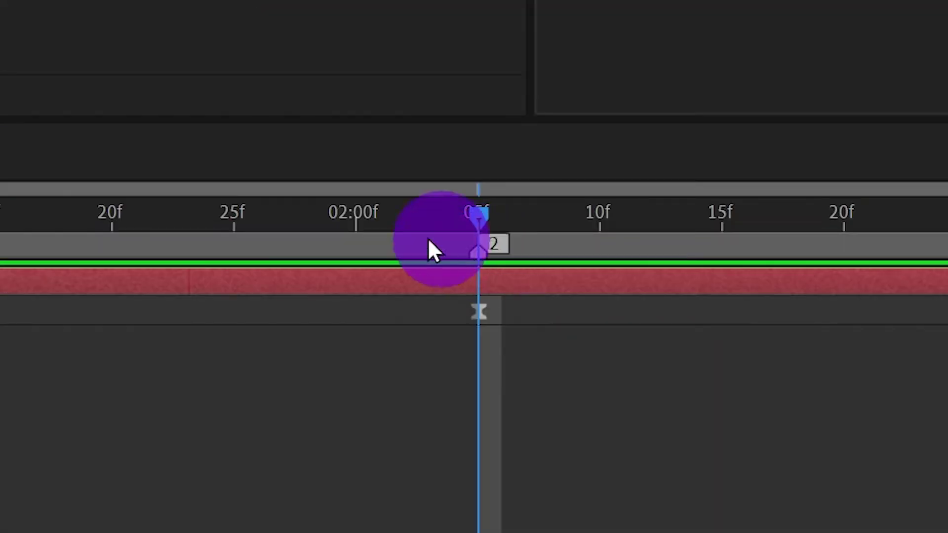
pyautogui.doubleClick(429, 242)
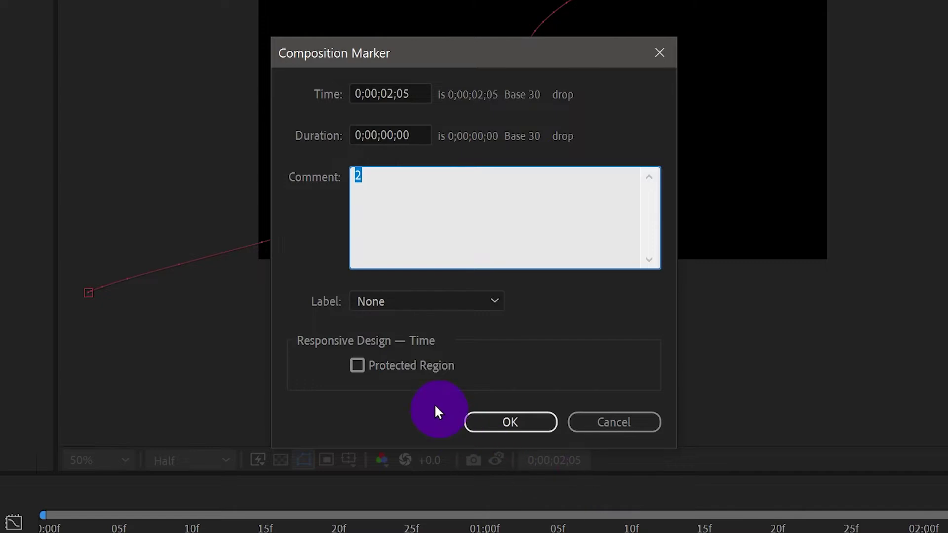
pyautogui.click(406, 366)
pyautogui.click(392, 307)
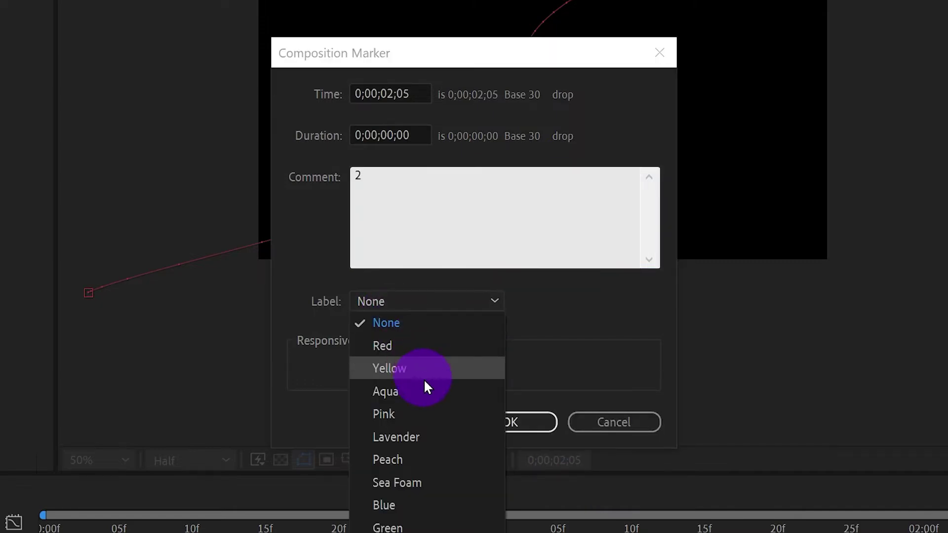
pyautogui.click(424, 347)
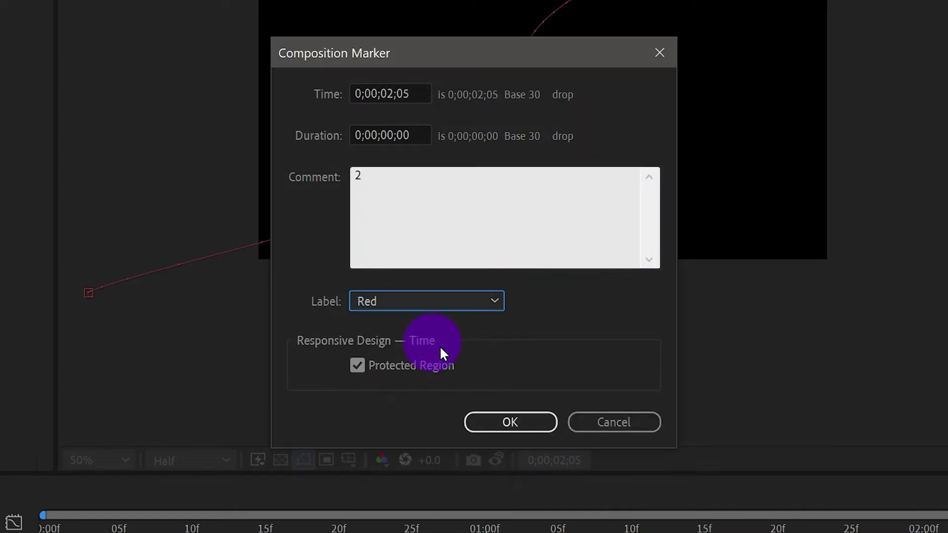
pyautogui.click(513, 423)
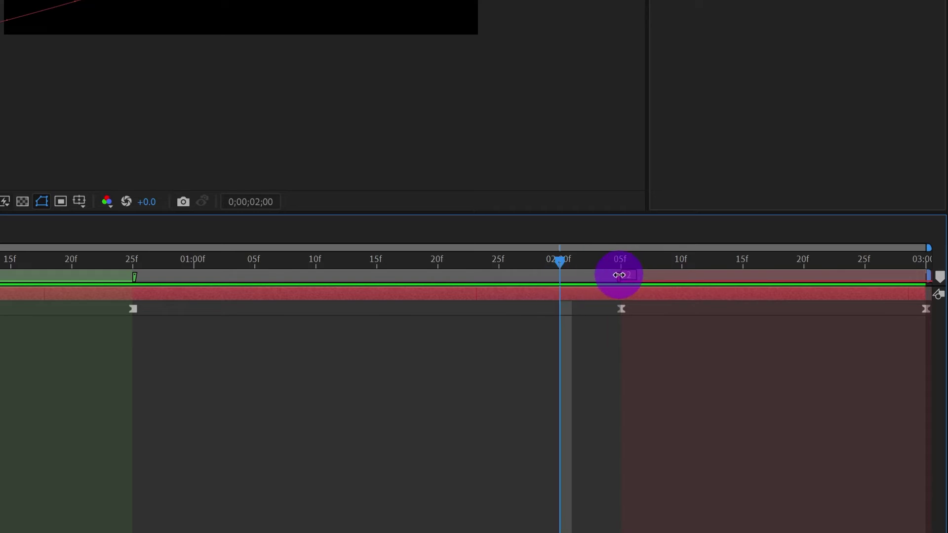
# - Resize marker 2's region to span from 2;05 to 3;00
pyautogui.moveTo(619, 275)
pyautogui.mouseDown()
pyautogui.moveTo(528, 273)
pyautogui.moveTo(561, 284)
pyautogui.moveTo(590, 275)
pyautogui.moveTo(485, 275)
pyautogui.mouseUp()
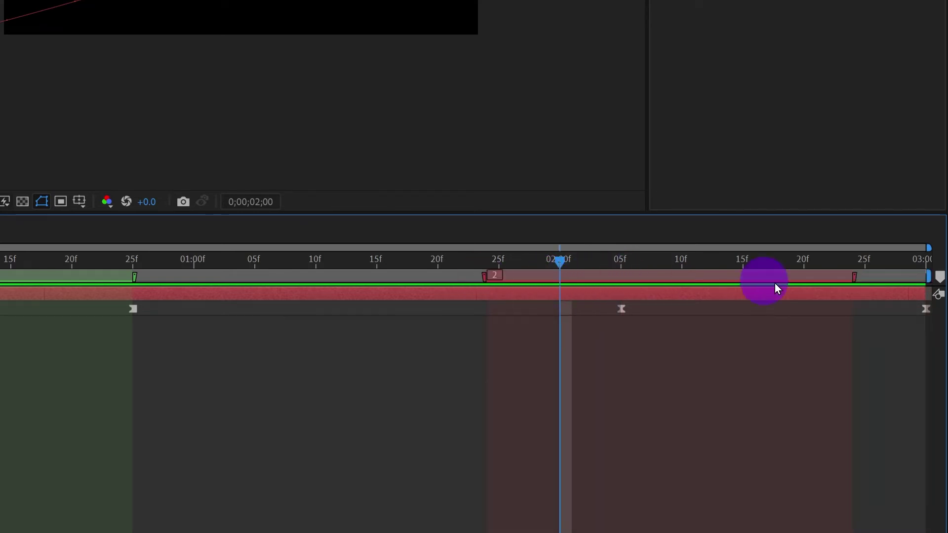
pyautogui.click(854, 272)
pyautogui.moveTo(854, 272); pyautogui.dragTo(721, 274)
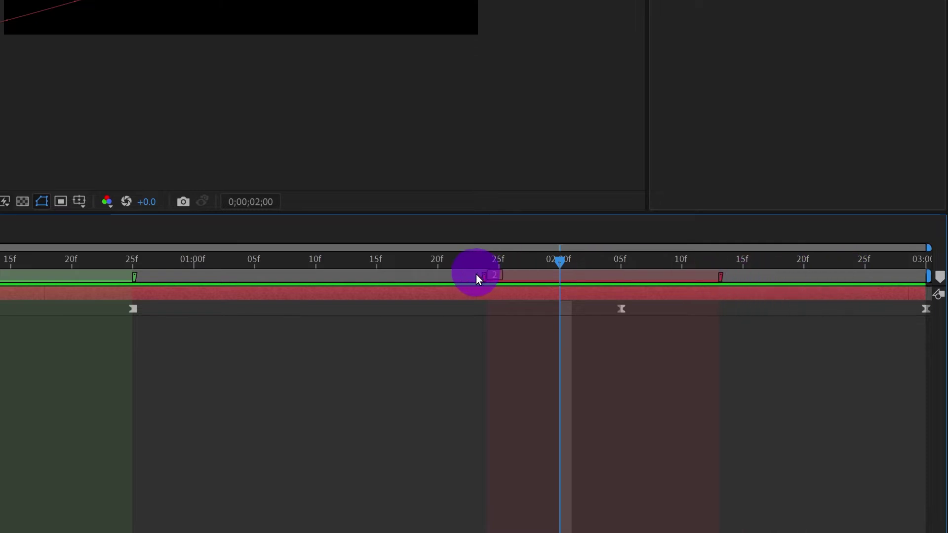
pyautogui.moveTo(491, 273); pyautogui.dragTo(621, 274)
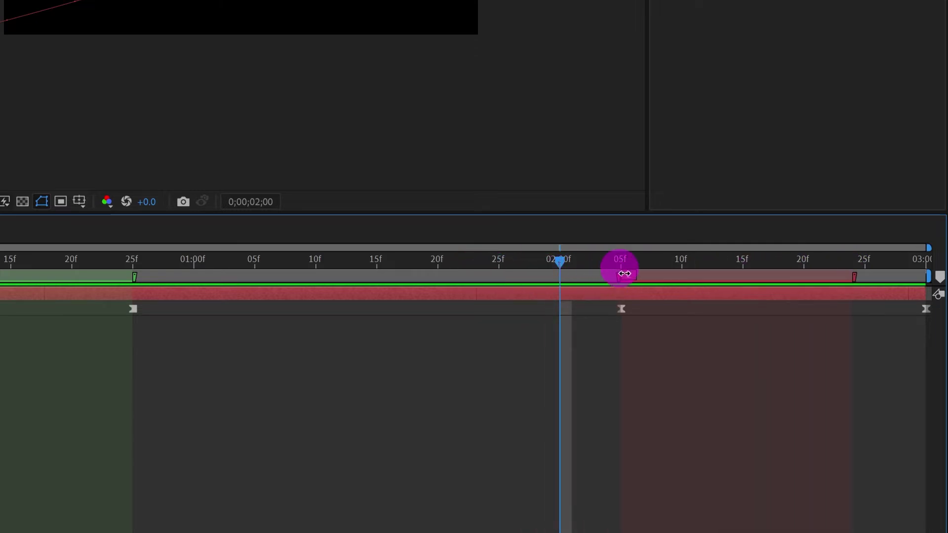
pyautogui.moveTo(853, 277); pyautogui.dragTo(924, 281)
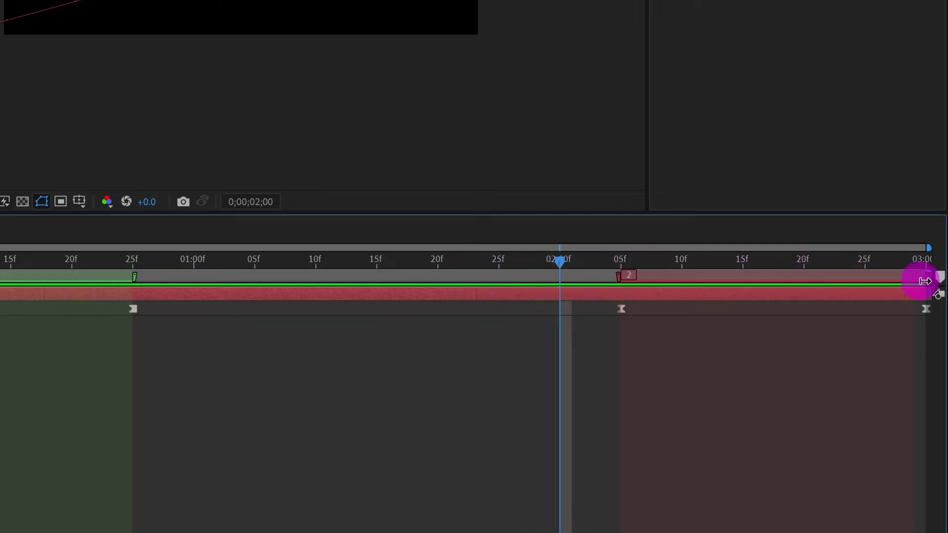
# - Back in Main Comp, add a second Title 1 layer from the Project panel
pyautogui.click(111, 289)
pyautogui.click(499, 410)
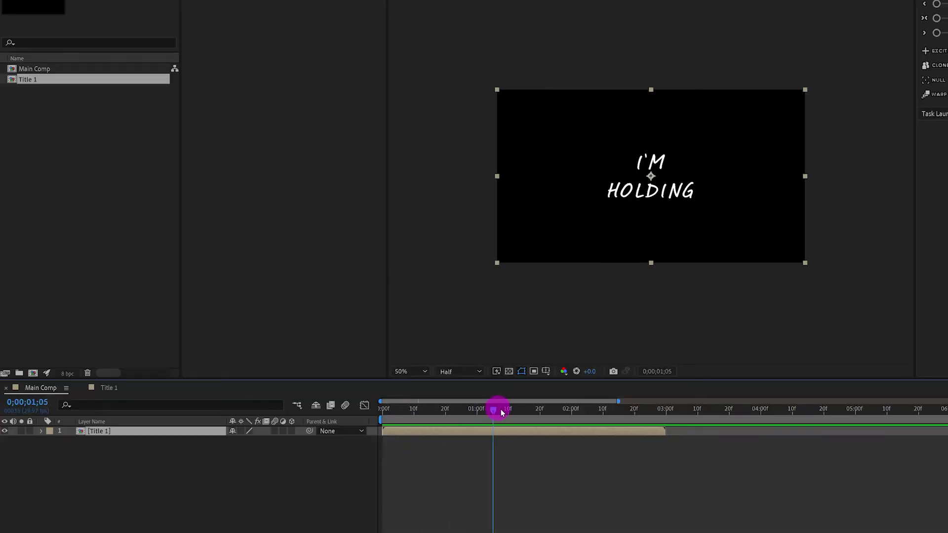
pyautogui.moveTo(579, 415)
pyautogui.mouseDown()
pyautogui.moveTo(658, 423)
pyautogui.moveTo(597, 421)
pyautogui.mouseUp()
pyautogui.click(26, 80)
pyautogui.moveTo(77, 223); pyautogui.dragTo(194, 303)
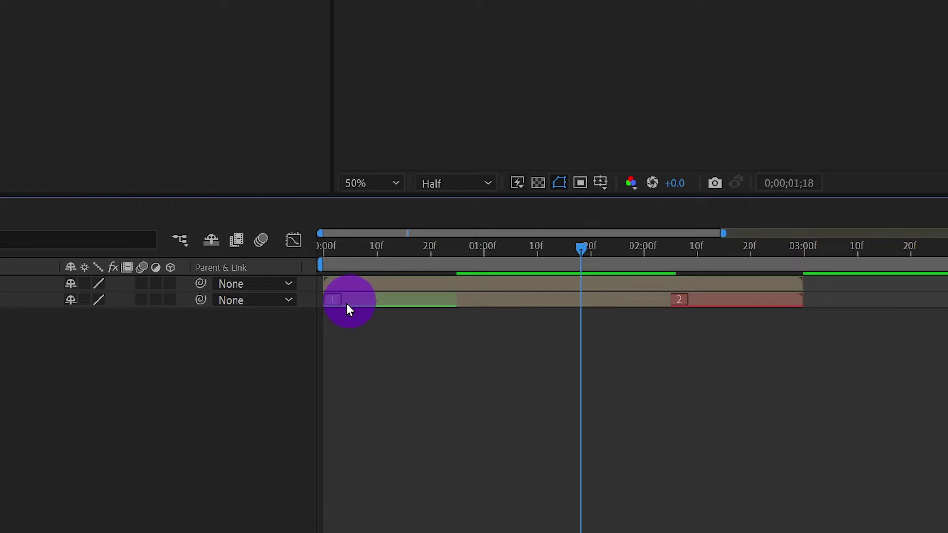
# - Slide the second Title 1 layer later so it ends around 5 seconds
pyautogui.moveTo(475, 260); pyautogui.dragTo(455, 249)
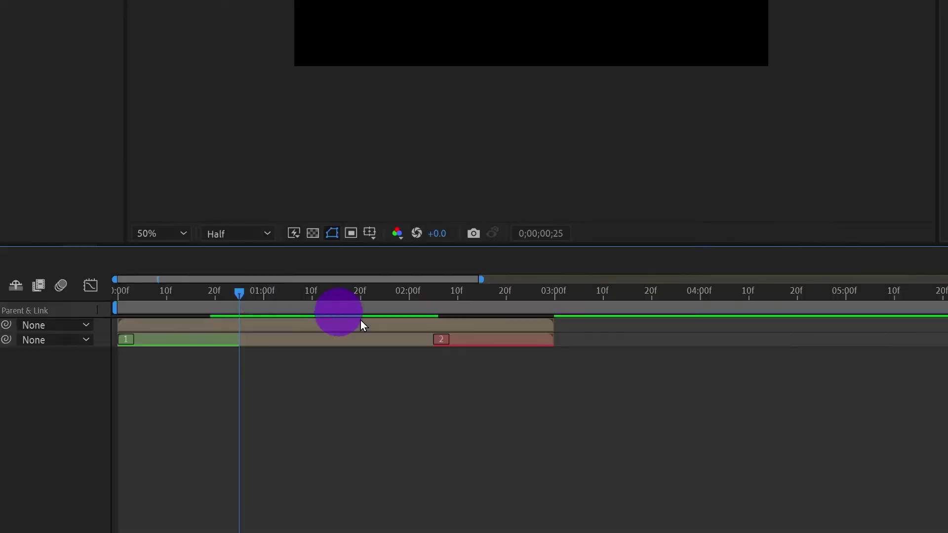
pyautogui.click(552, 344)
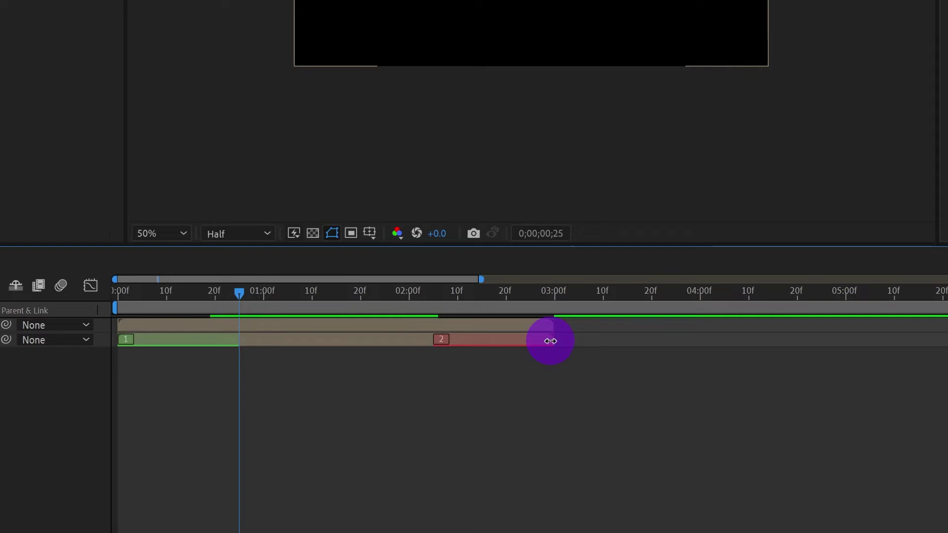
pyautogui.moveTo(550, 341); pyautogui.dragTo(892, 332)
pyautogui.moveTo(552, 325); pyautogui.dragTo(584, 324)
pyautogui.click(68, 394)
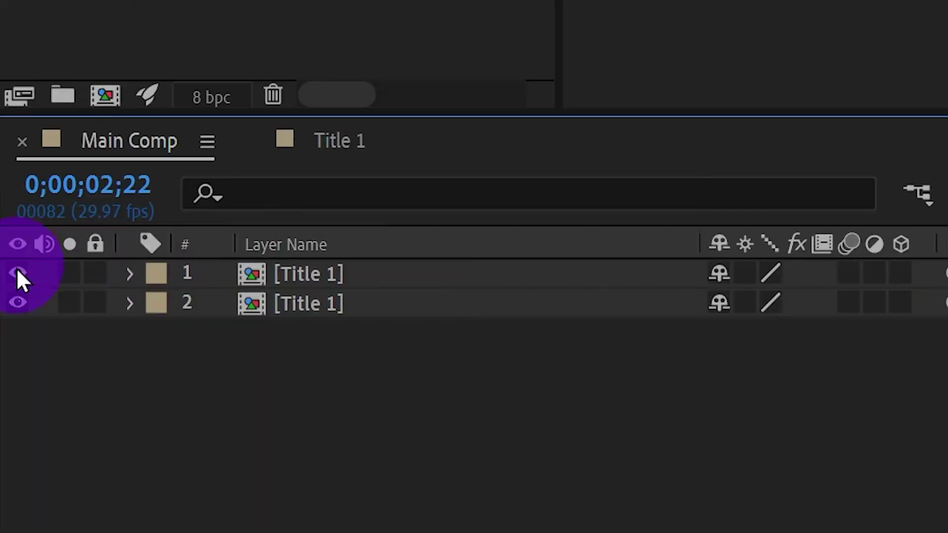
# - Hide the top Title 1 layer and scrub the preview to check lyric timing
pyautogui.click(16, 271)
pyautogui.moveTo(375, 356); pyautogui.dragTo(450, 359)
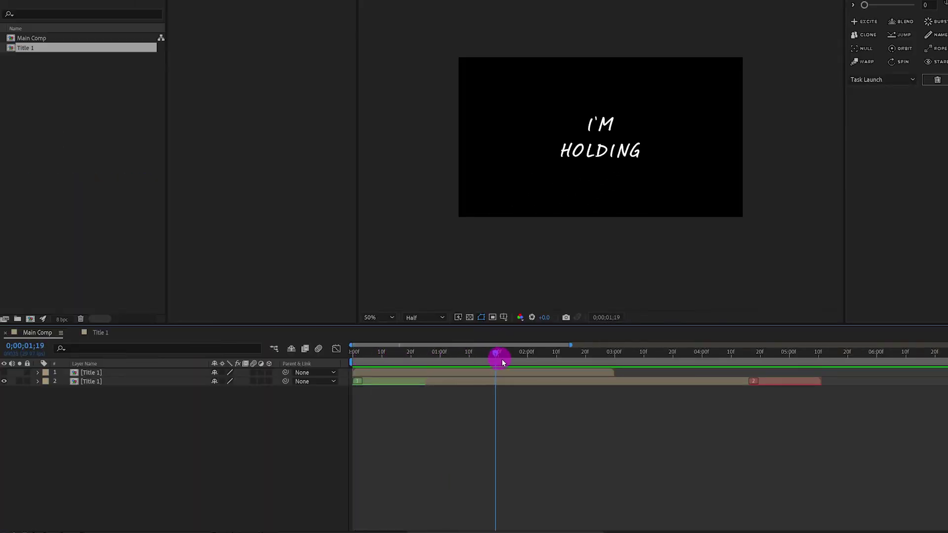
pyautogui.moveTo(614, 364); pyautogui.dragTo(689, 366)
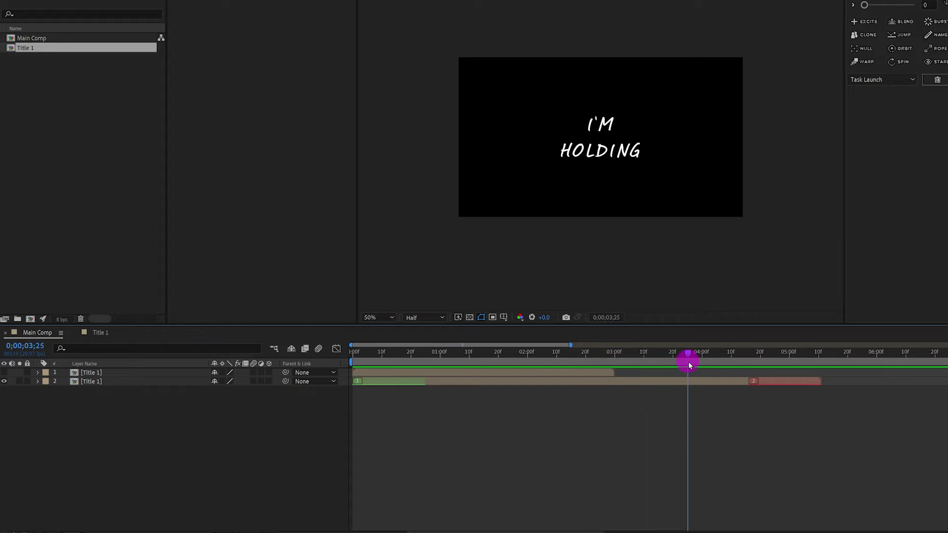
pyautogui.moveTo(748, 367); pyautogui.dragTo(430, 358)
# - Delete the duplicate top Title 1 layer and add a new null object to Main Comp
pyautogui.click(93, 373)
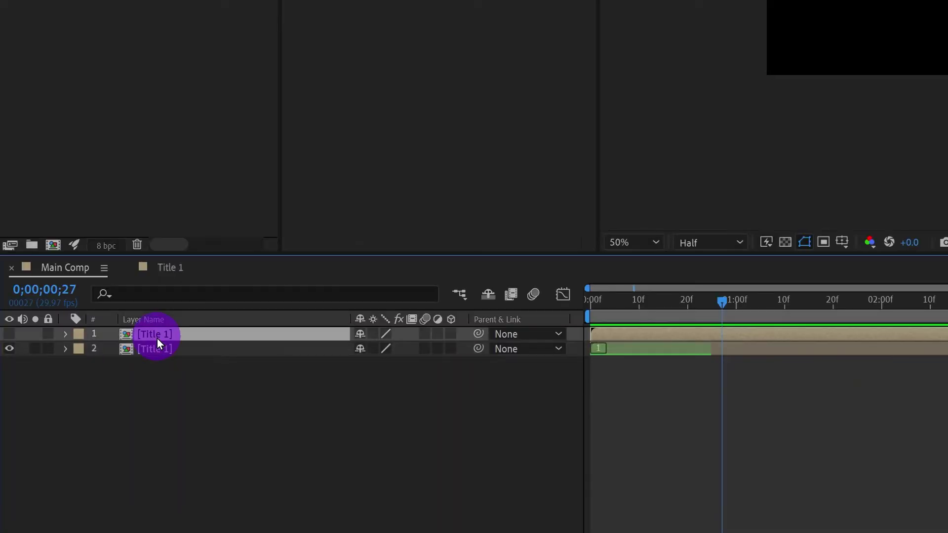
pyautogui.press('Delete')
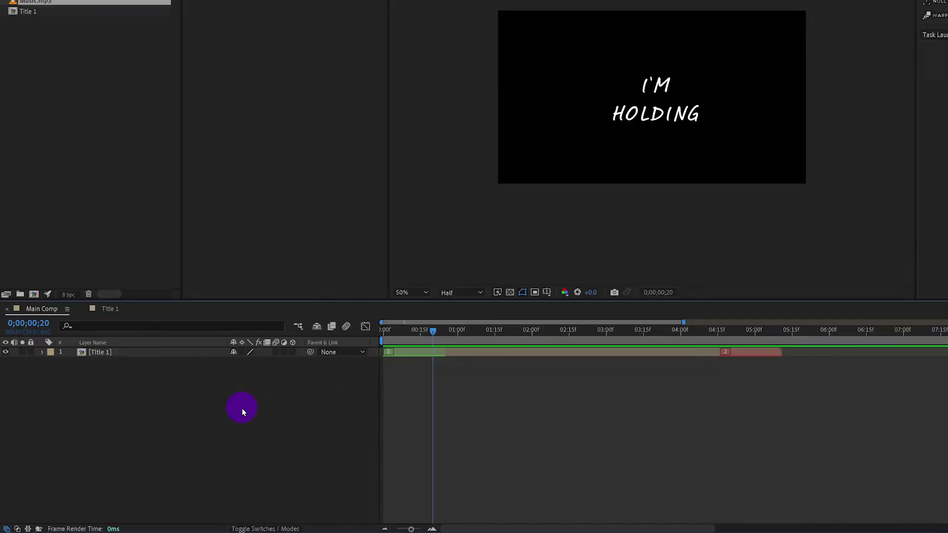
pyautogui.rightClick(372, 419)
pyautogui.moveTo(405, 427)
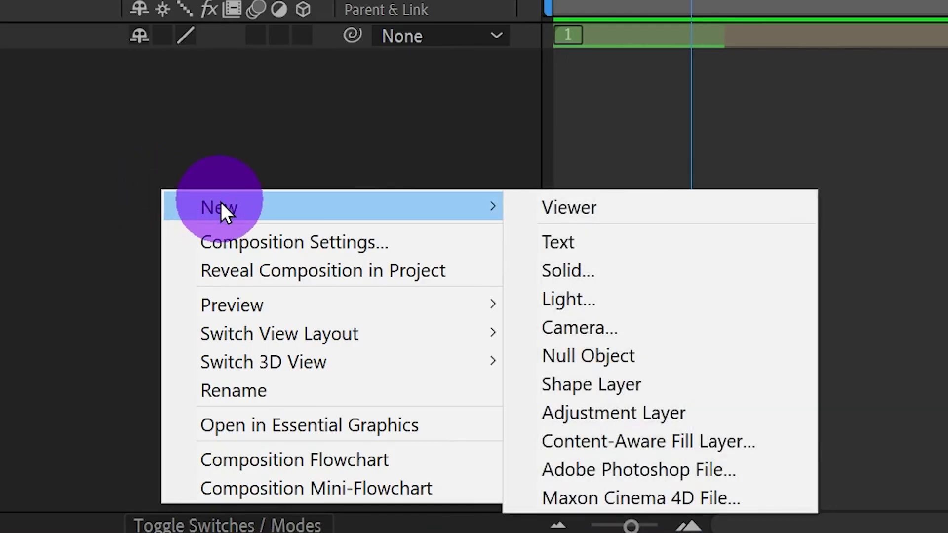
pyautogui.click(614, 358)
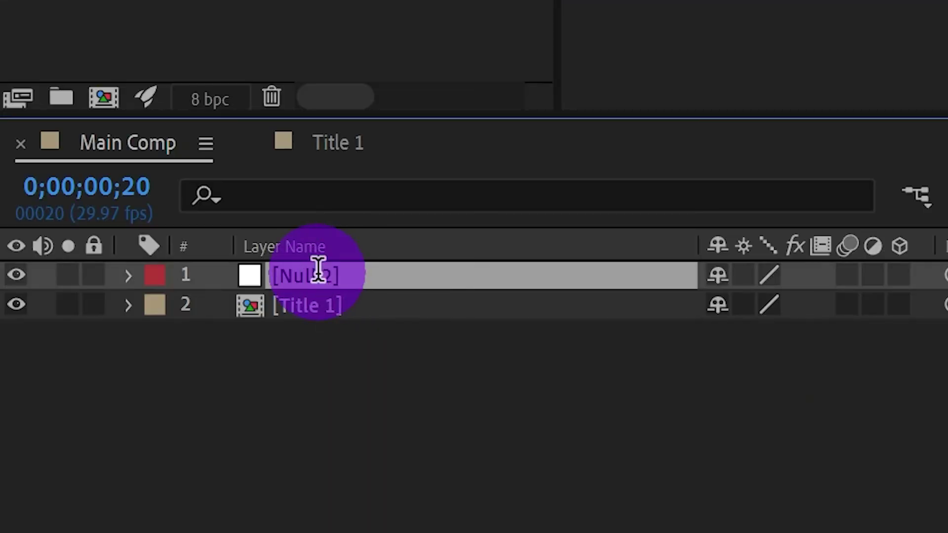
# - Rename the null 'Wiggle Position' and parent the Title 1 layer to it
pyautogui.click(105, 351)
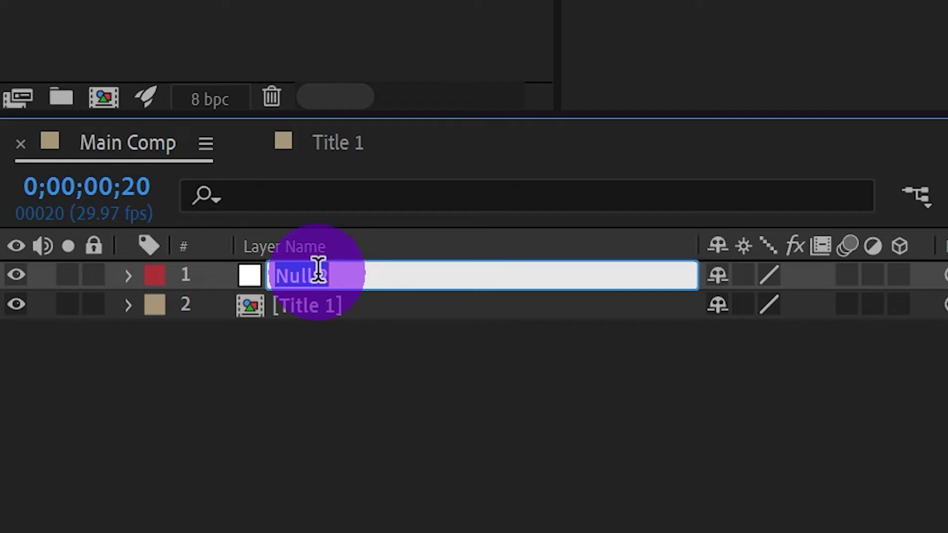
pyautogui.write('Wiggle Position')
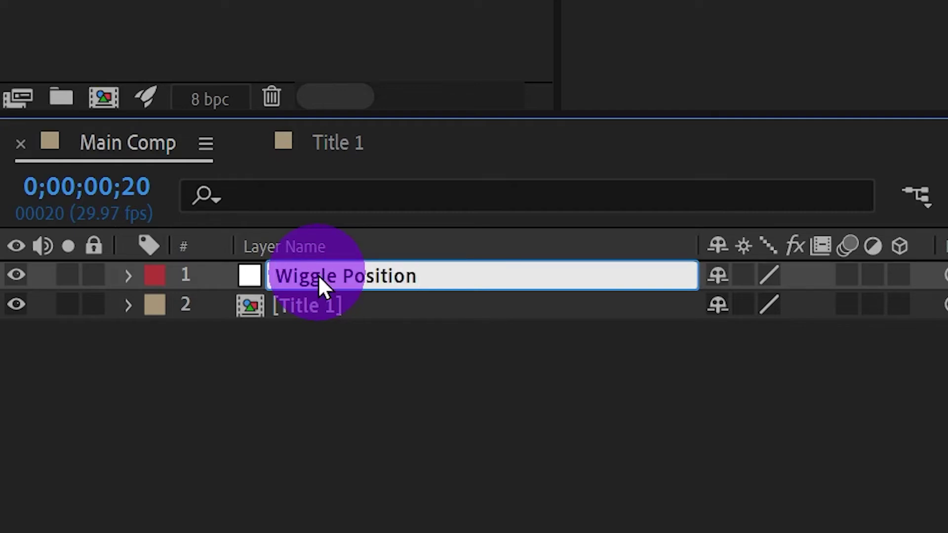
pyautogui.press('Return')
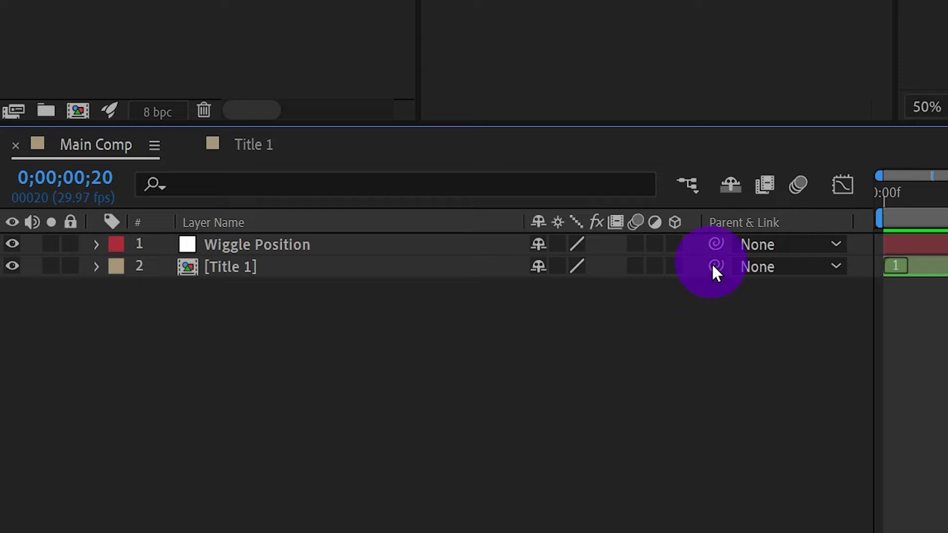
pyautogui.moveTo(714, 265); pyautogui.dragTo(316, 244)
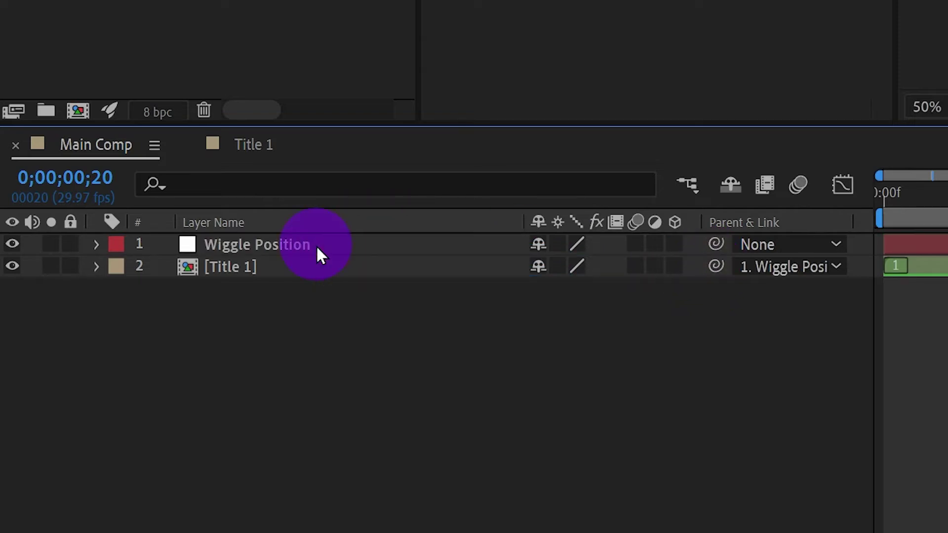
# - Drive the Wiggle Position null's Position with wiggle(2,60) and scrub to watch the title shake
pyautogui.click(218, 244)
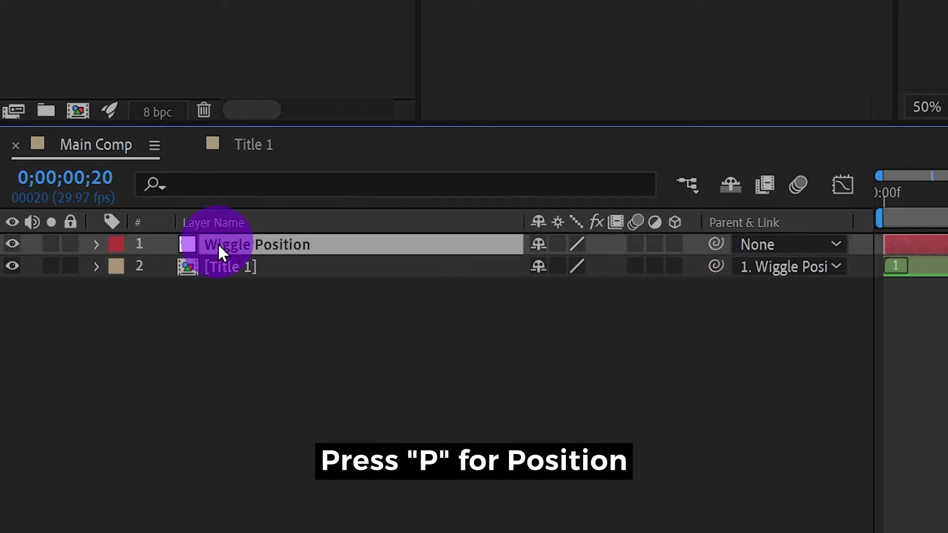
pyautogui.press('p')
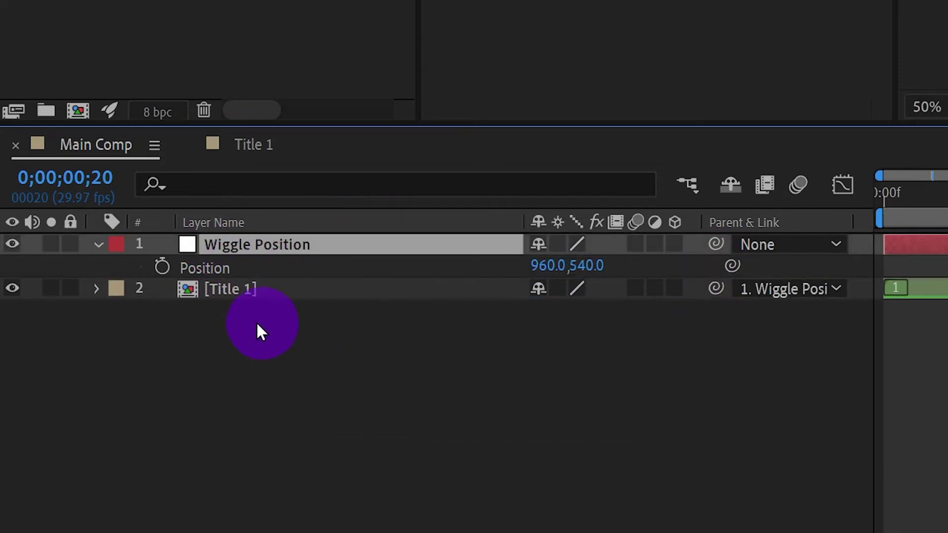
pyautogui.keyDown('alt'); pyautogui.click(161, 267); pyautogui.keyUp('alt')
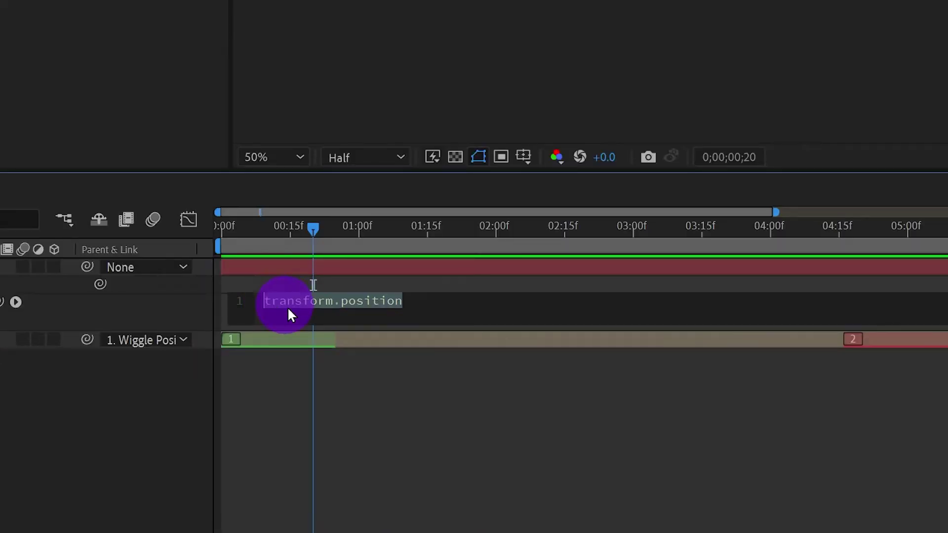
pyautogui.write('wi')
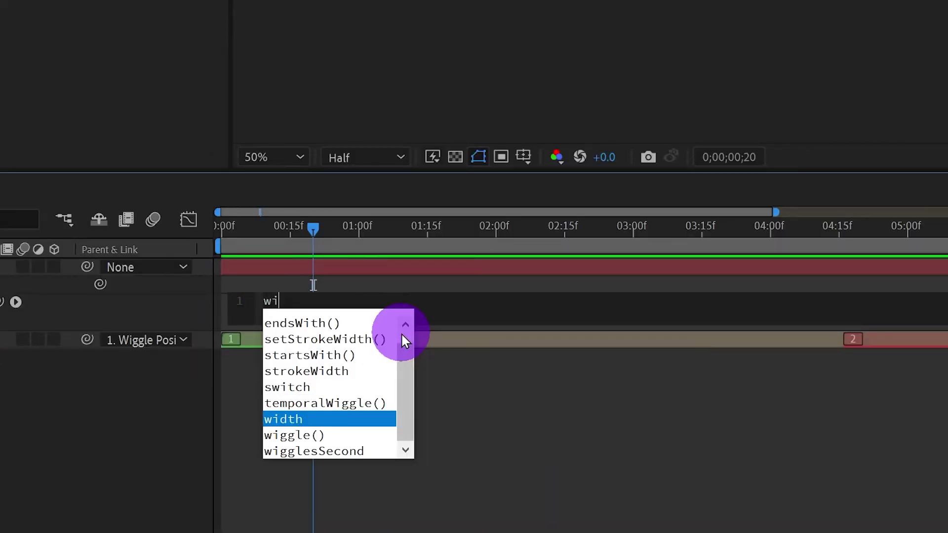
pyautogui.write('ggle')
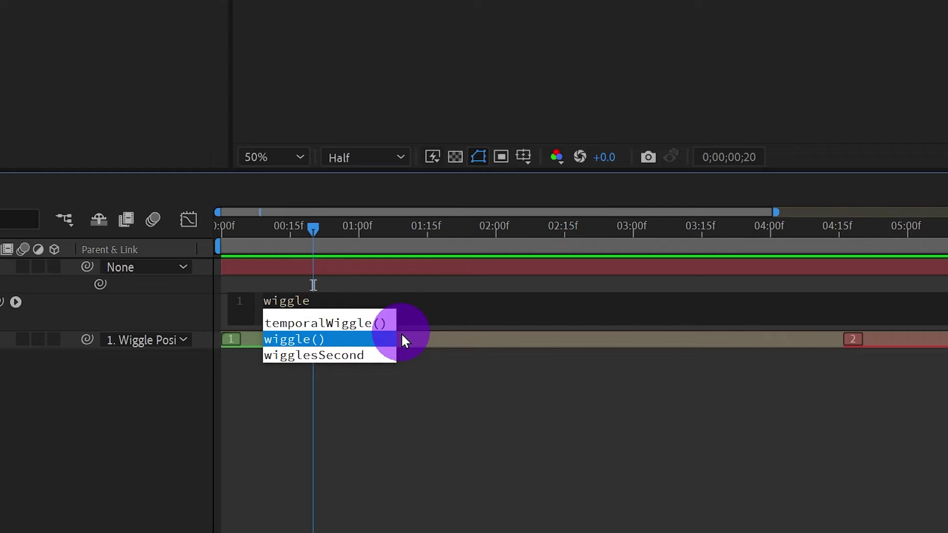
pyautogui.press('Return')
pyautogui.write('2,')
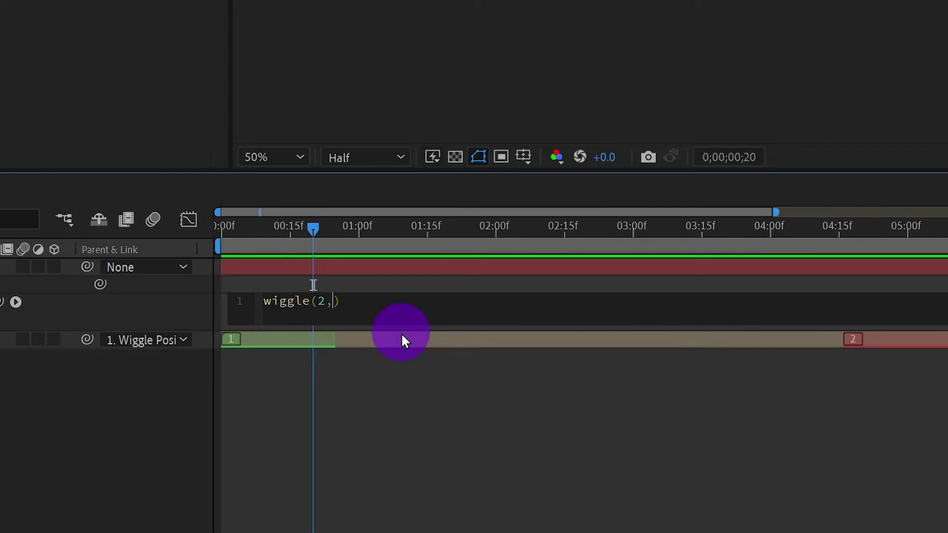
pyautogui.write('60')
pyautogui.moveTo(238, 232); pyautogui.dragTo(385, 250)
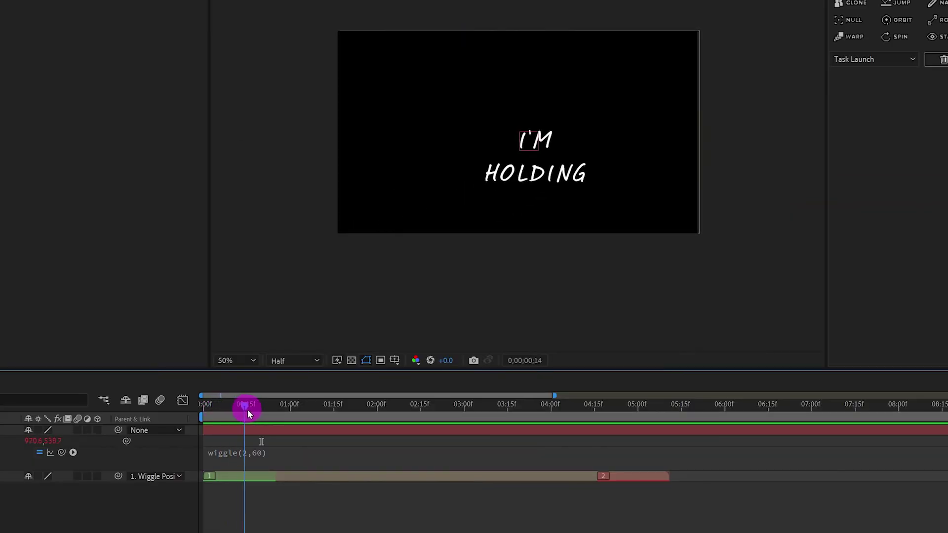
pyautogui.moveTo(308, 420); pyautogui.dragTo(411, 412)
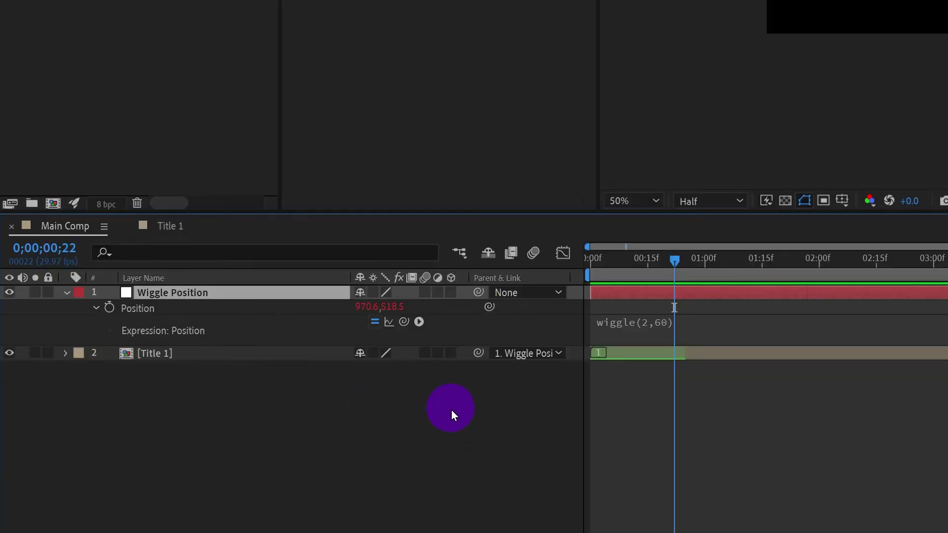
pyautogui.press('s')
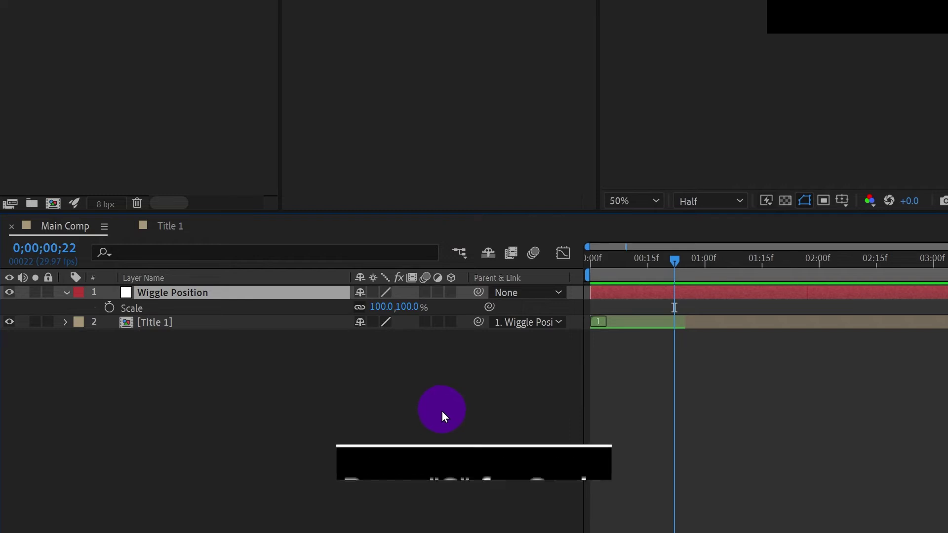
# - Give the Wiggle Position null's Scale a wiggle(2,60) expression
pyautogui.keyDown('alt'); pyautogui.click(108, 308); pyautogui.keyUp('alt')
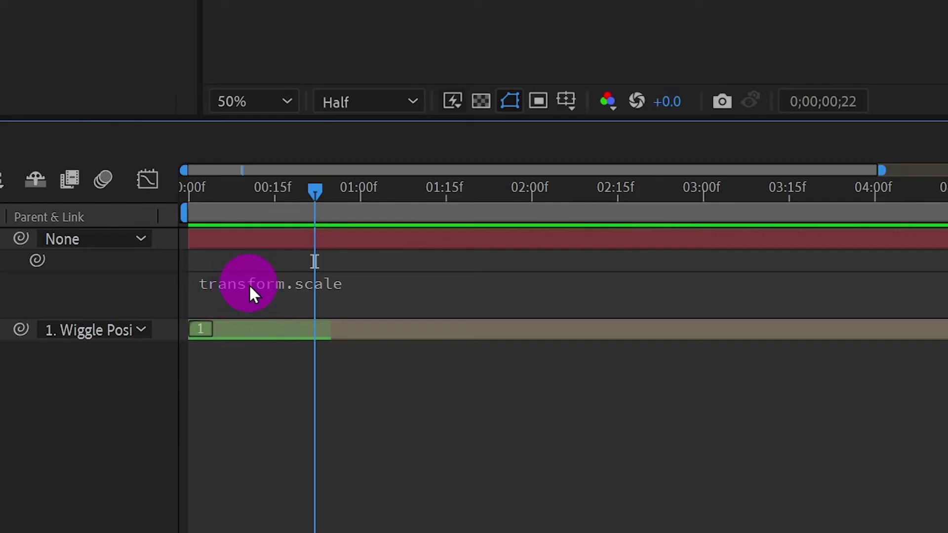
pyautogui.click(316, 410)
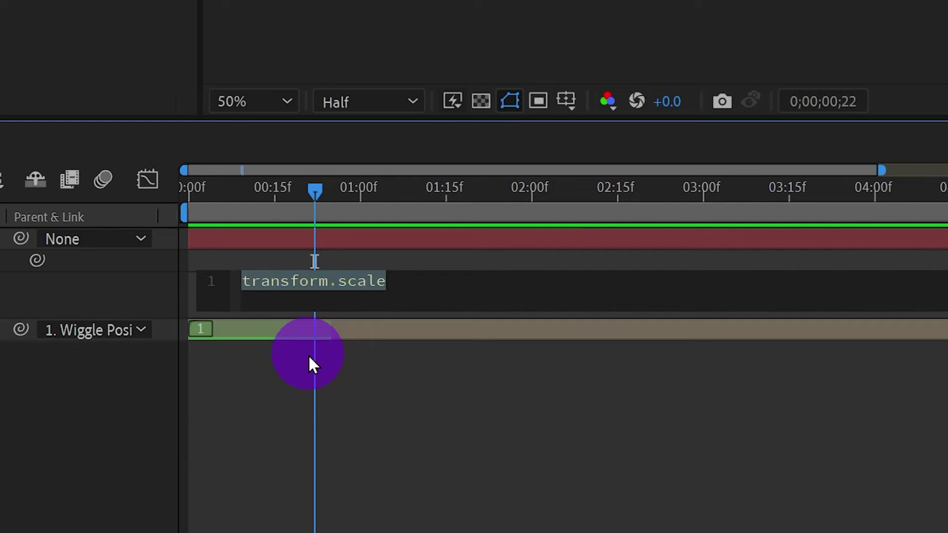
pyautogui.write('wiggle')
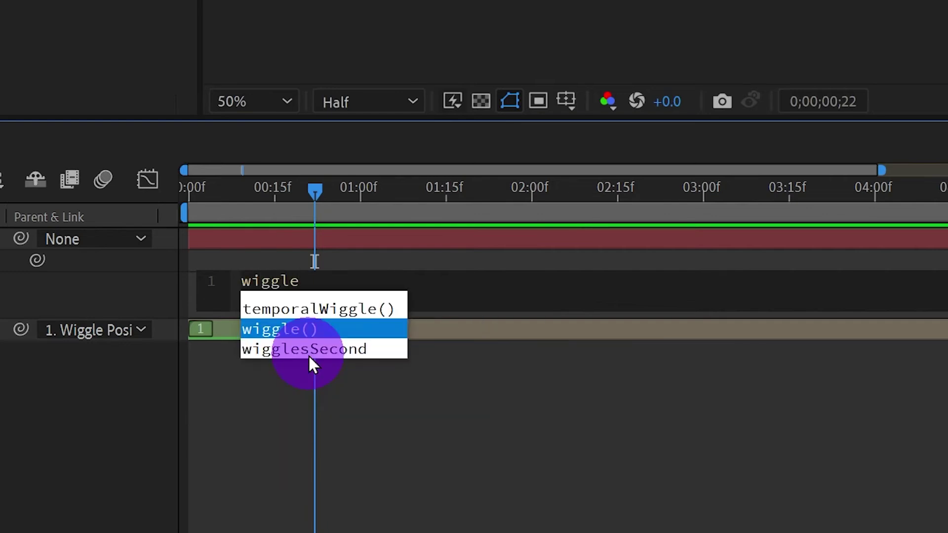
pyautogui.press('Return')
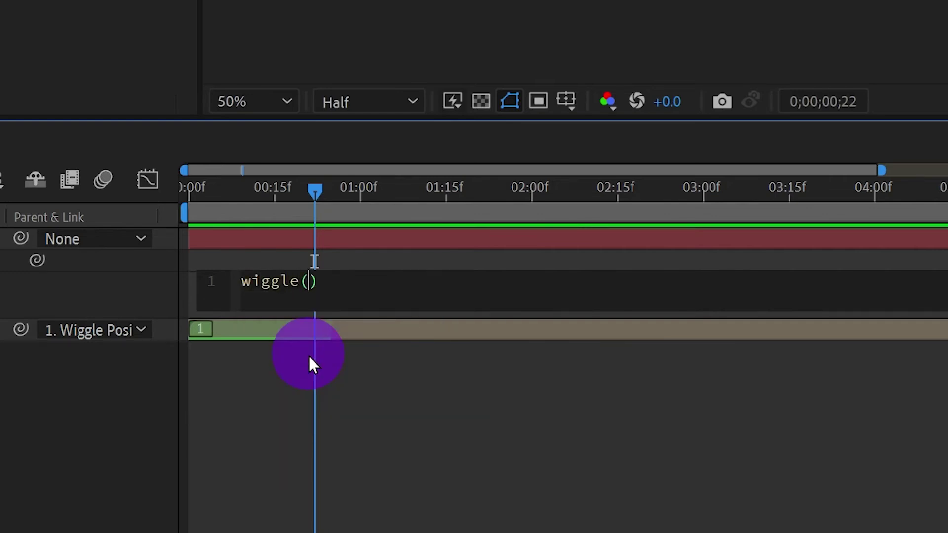
pyautogui.write('2,60')
# - Preview the scale wiggle, then copy the uniform-scale wiggle lines from the notes to replace it
pyautogui.moveTo(275, 190); pyautogui.dragTo(337, 190)
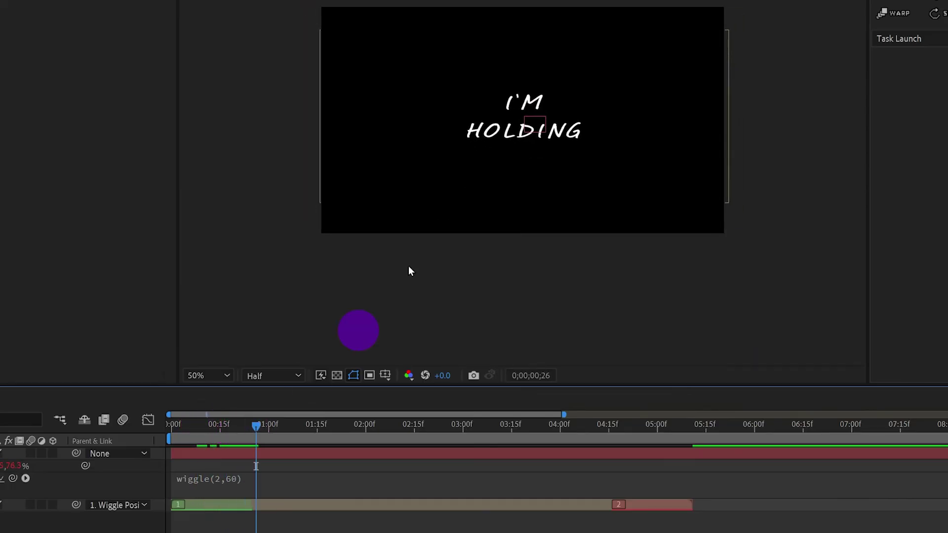
pyautogui.moveTo(262, 428); pyautogui.dragTo(282, 455)
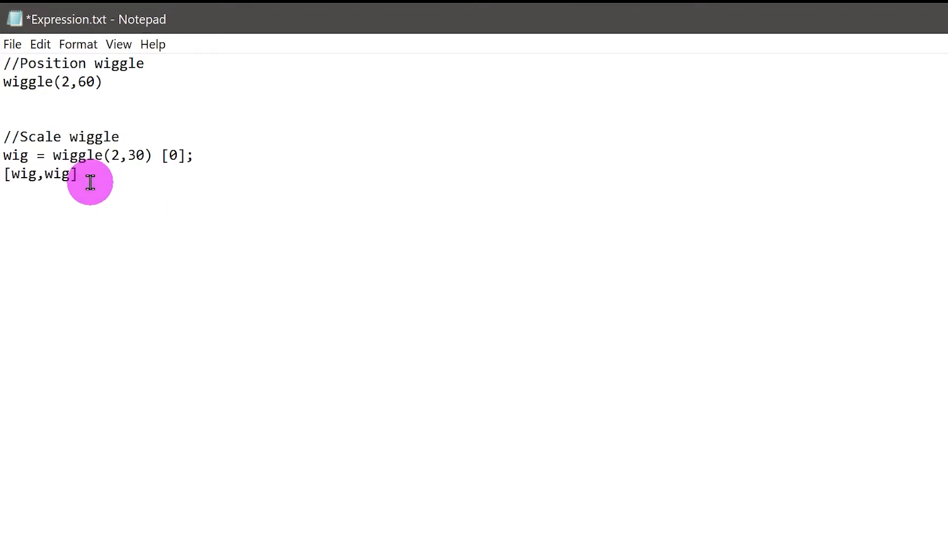
pyautogui.moveTo(90, 181); pyautogui.dragTo(3, 155)
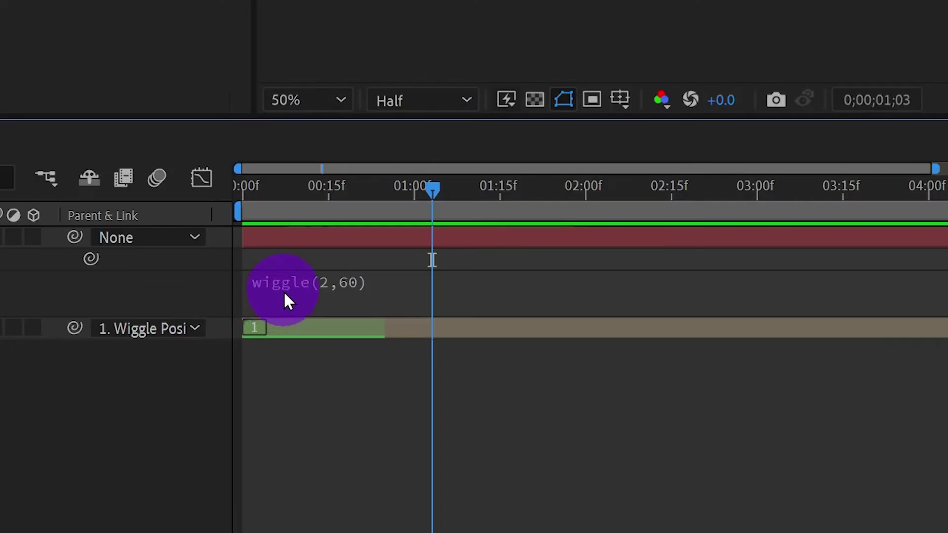
pyautogui.click(284, 296)
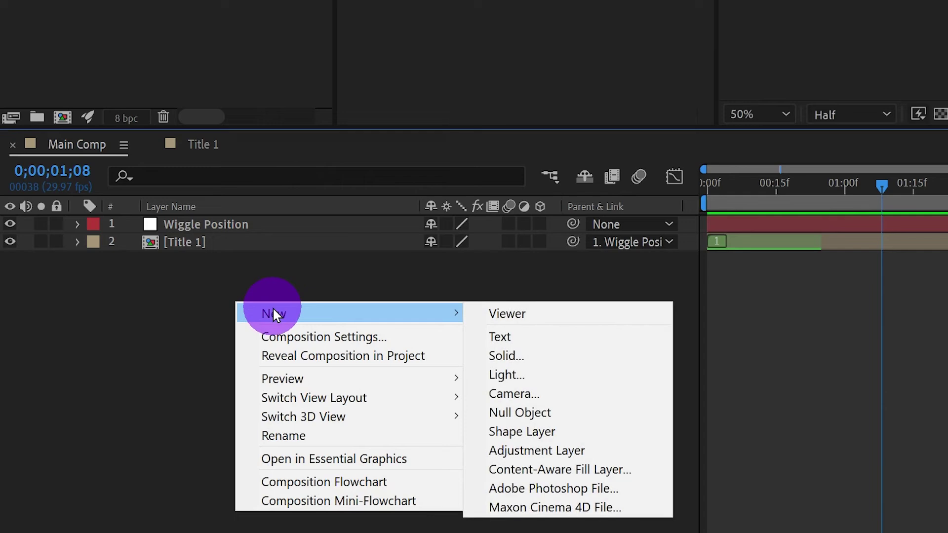
# - Add an adjustment layer to Main Comp named 'Blur'
pyautogui.click(555, 450)
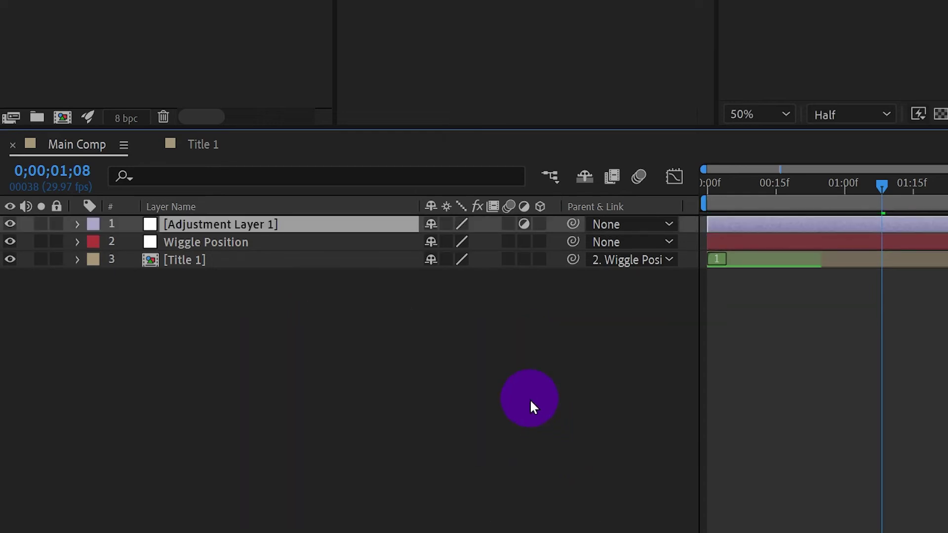
pyautogui.press('Return')
pyautogui.write('B')
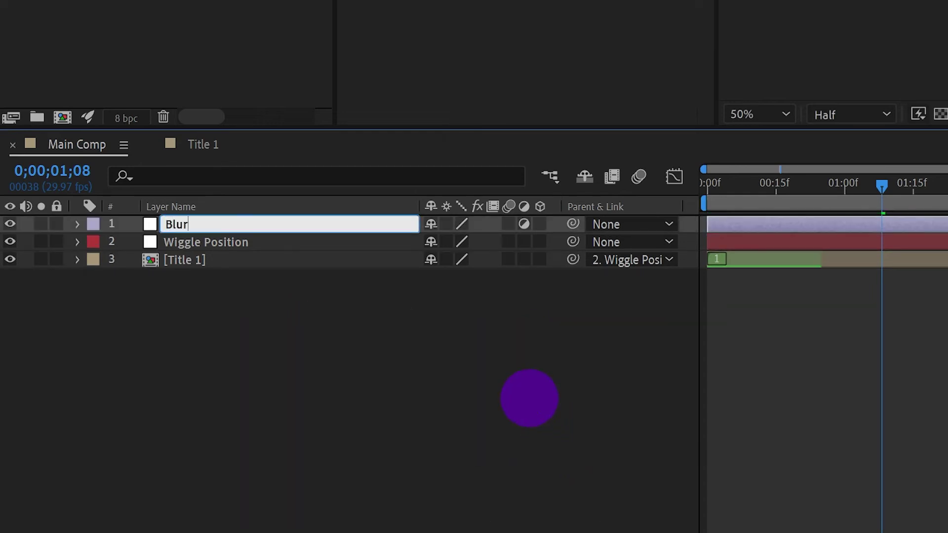
pyautogui.write('lur')
pyautogui.press('Return')
# - Apply the Camera Lens Blur effect to the Blur layer
pyautogui.click(718, 207)
pyautogui.write('blur')
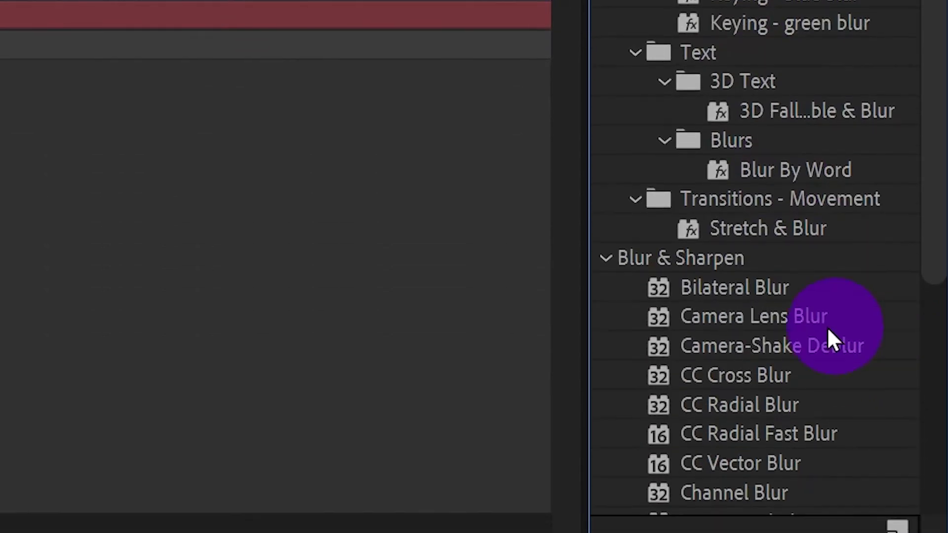
pyautogui.click(763, 310)
pyautogui.moveTo(804, 310); pyautogui.dragTo(625, 405)
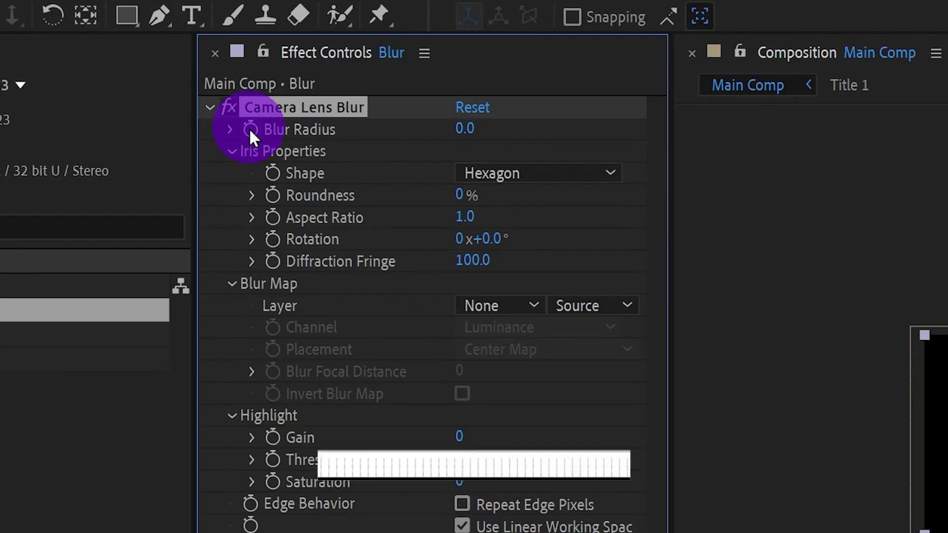
# - Drive the Camera Lens Blur radius with a wiggle(3,15) expression
pyautogui.keyDown('alt'); pyautogui.click(250, 130); pyautogui.keyUp('alt')
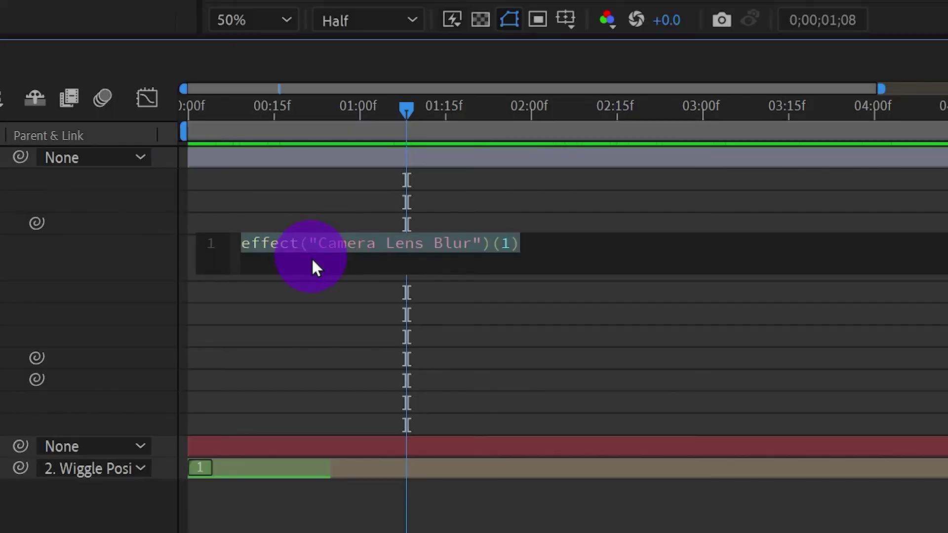
pyautogui.write('wiggle')
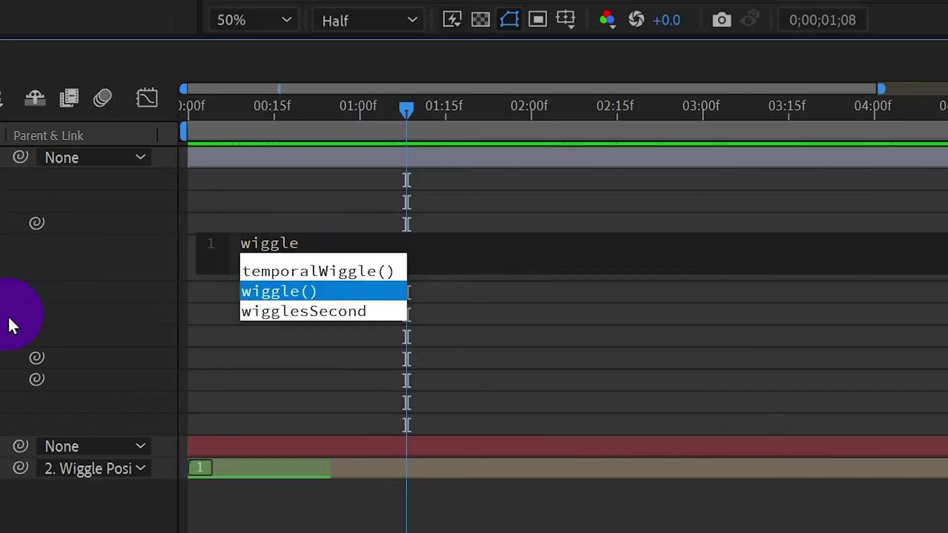
pyautogui.press('Return')
pyautogui.write('3,15')
pyautogui.click(122, 229)
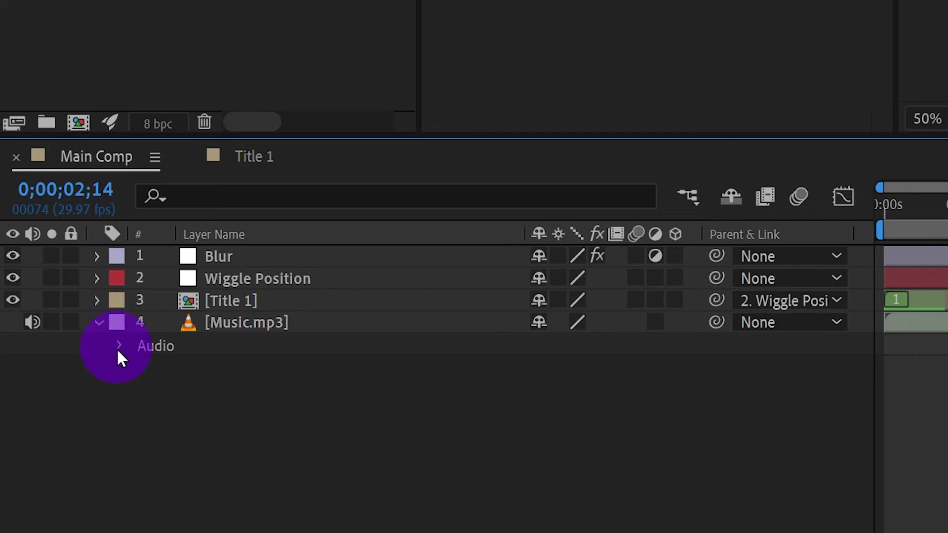
# - Show the Music.mp3 waveform and move the Title 1 layer to start near 12 seconds
pyautogui.click(119, 346)
pyautogui.click(143, 390)
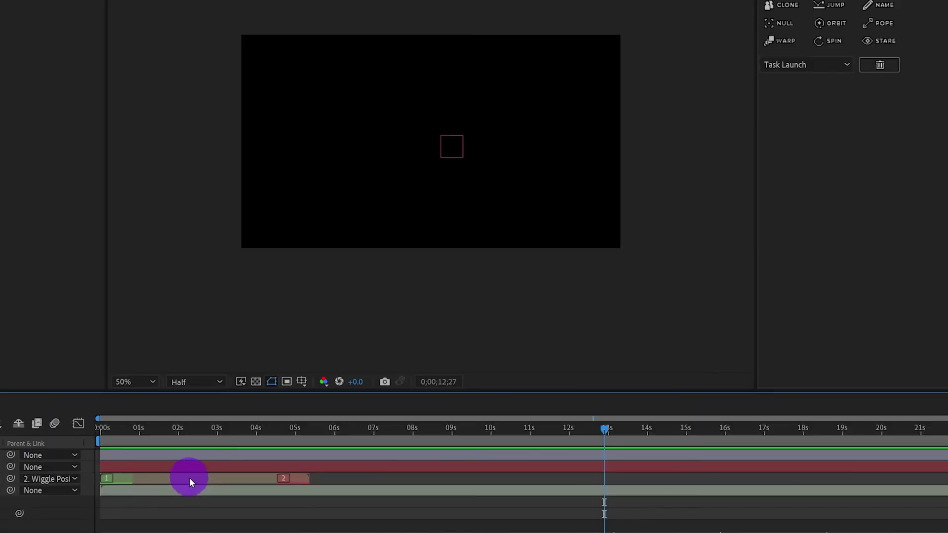
pyautogui.moveTo(295, 389); pyautogui.dragTo(658, 395)
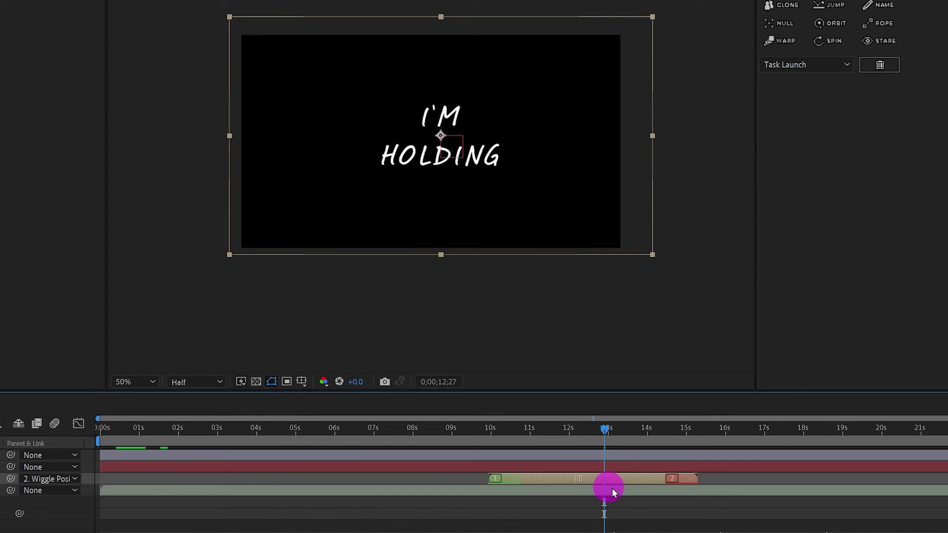
pyautogui.moveTo(611, 488); pyautogui.dragTo(675, 486)
pyautogui.press('space')
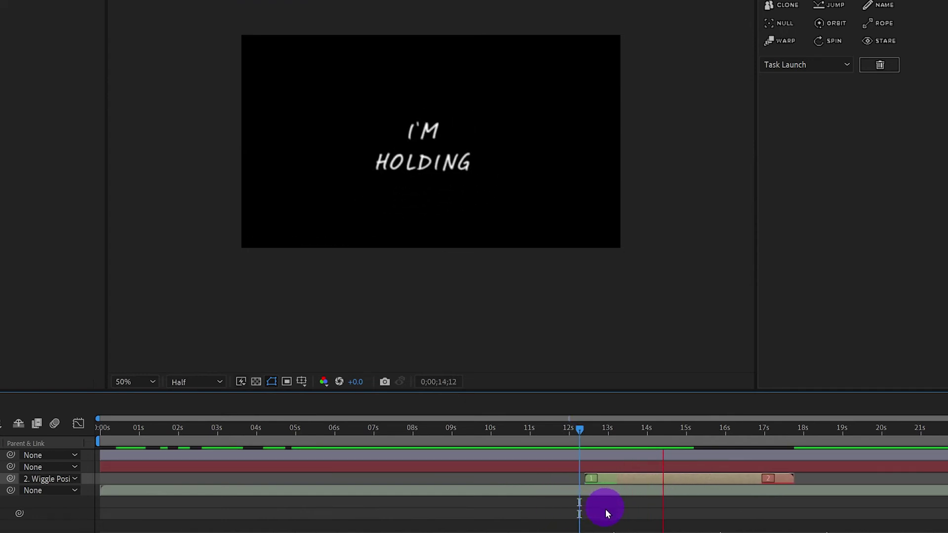
# - Trim Title 1's out-point earlier and scrub back to check the title animation
pyautogui.moveTo(793, 481); pyautogui.dragTo(664, 482)
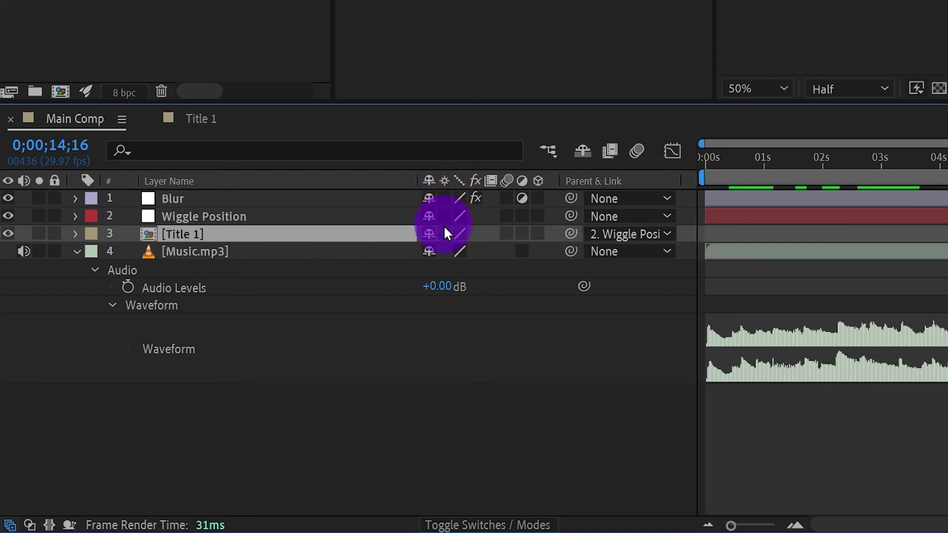
pyautogui.click(469, 525)
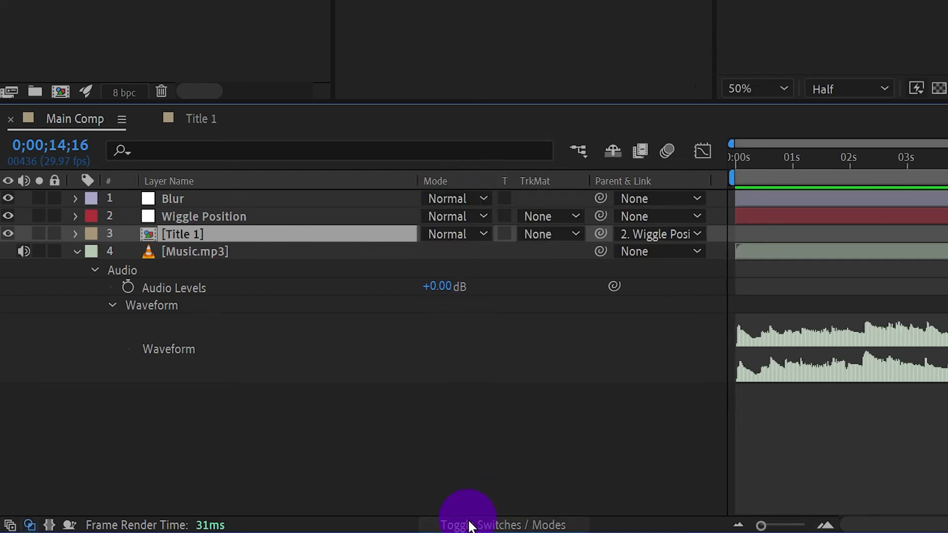
pyautogui.click(492, 524)
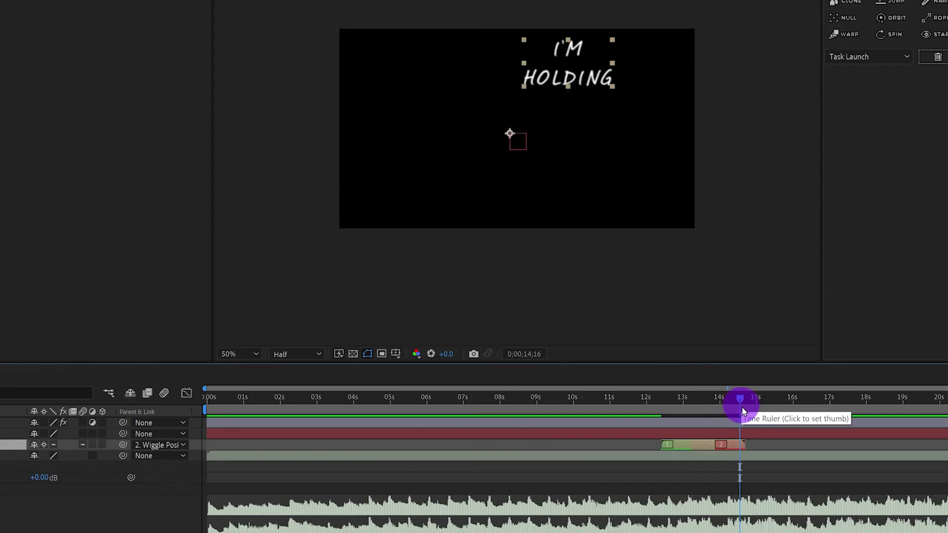
pyautogui.moveTo(739, 399); pyautogui.dragTo(654, 407)
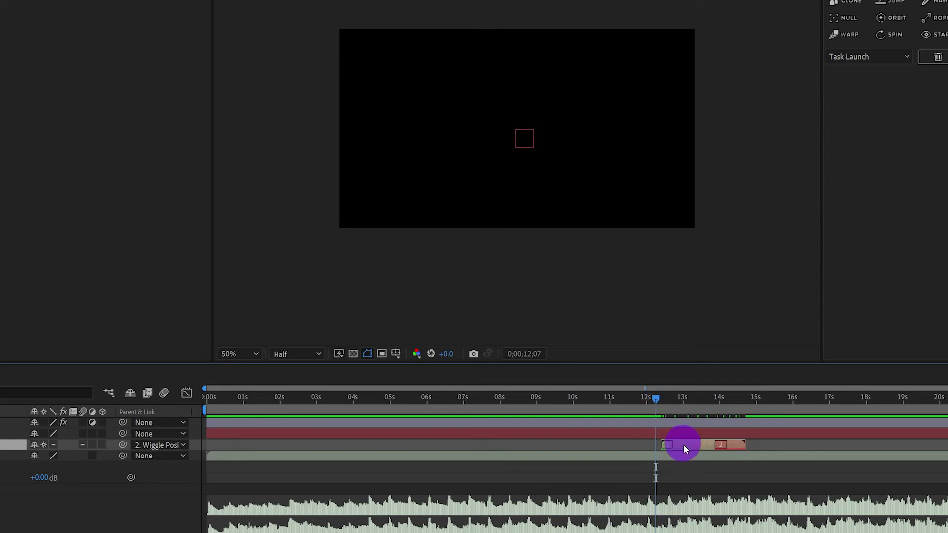
# - Duplicate the Title 1 comp as Title 2 and open it
pyautogui.press('space')
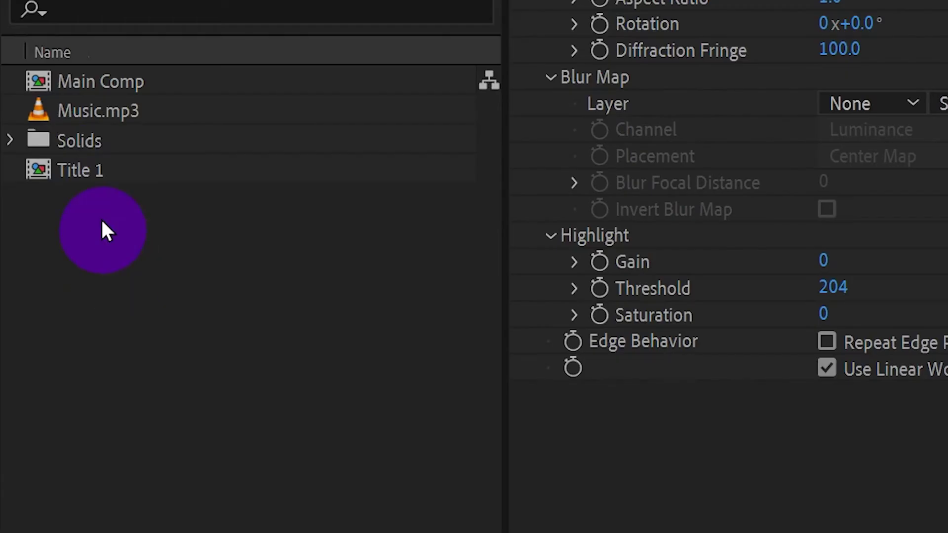
pyautogui.click(84, 173)
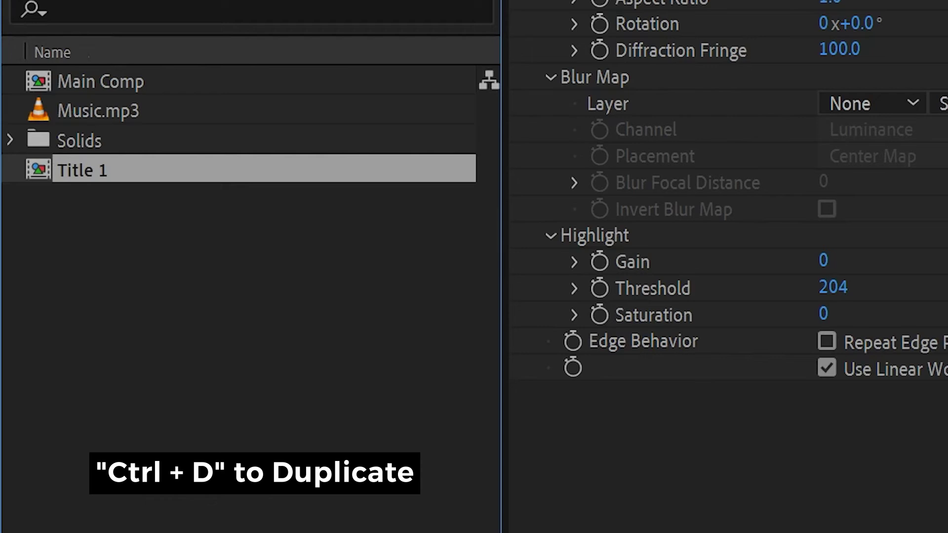
pyautogui.hotkey('ctrl', 'd')
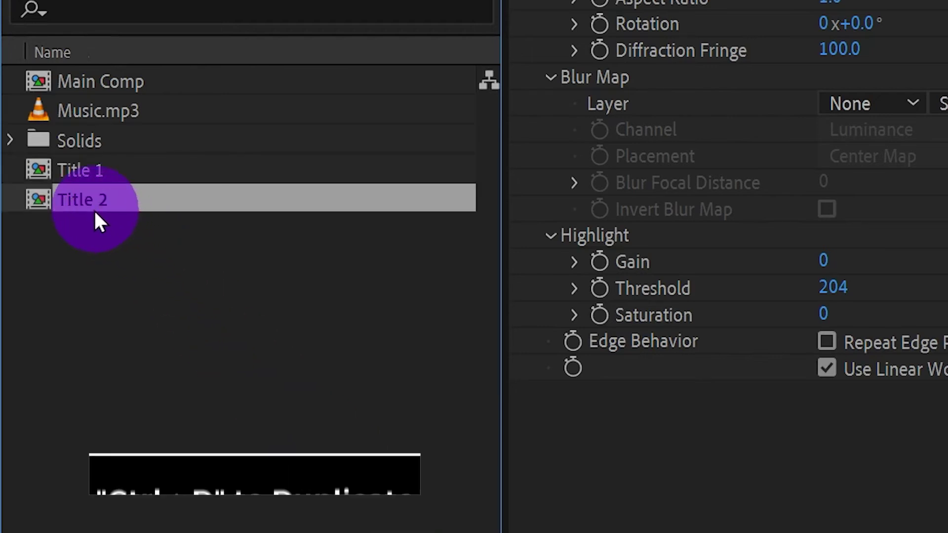
pyautogui.doubleClick(86, 201)
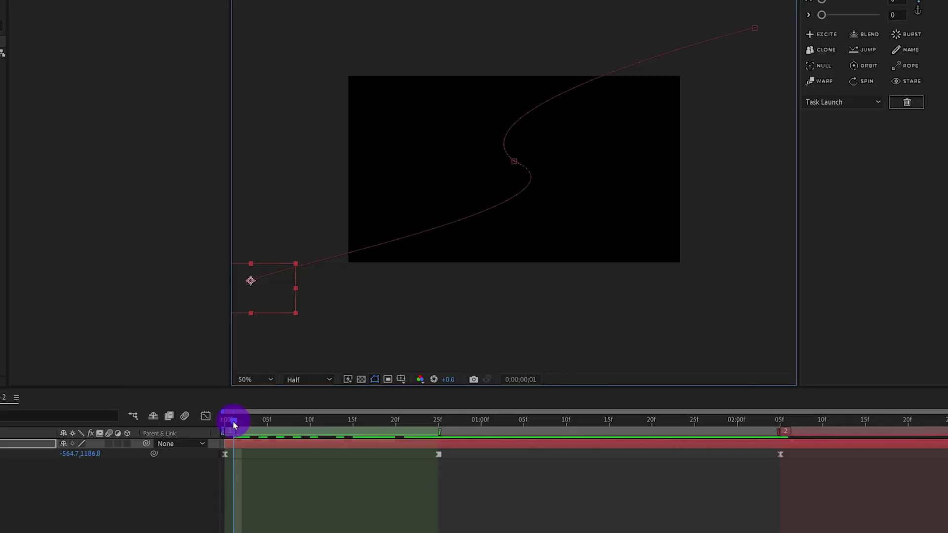
# - Set Title 2's text to enter from lower right and exit off the top, ending at 2;29
pyautogui.moveTo(233, 421); pyautogui.dragTo(244, 421)
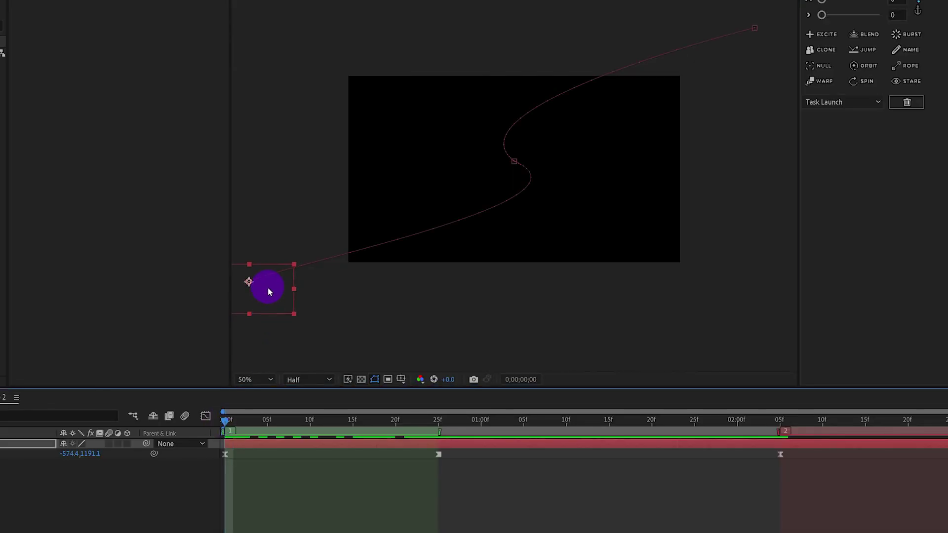
pyautogui.moveTo(268, 288); pyautogui.dragTo(359, 312)
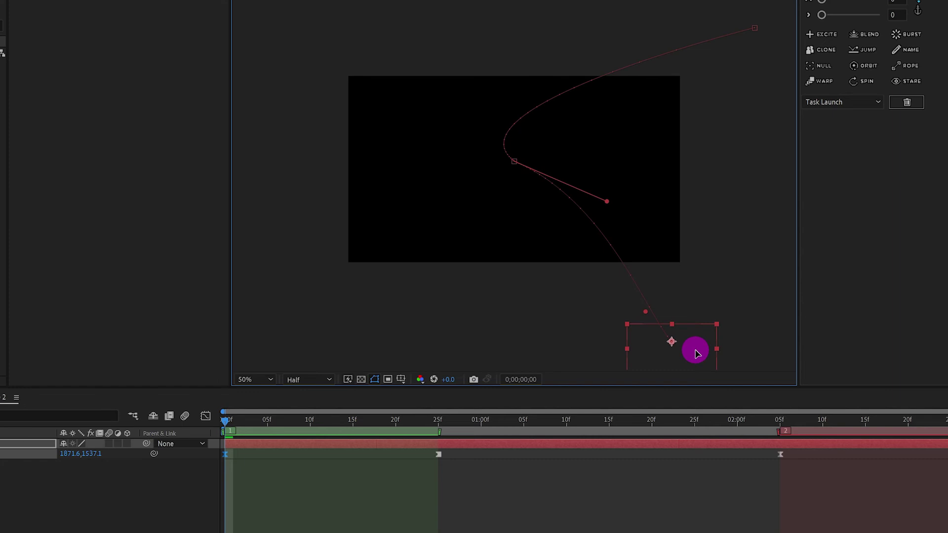
pyautogui.click(796, 420)
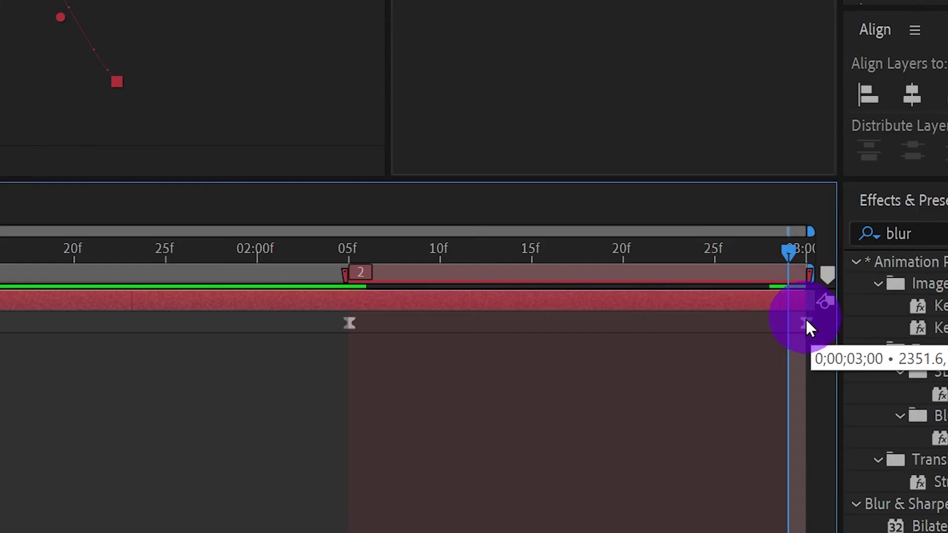
pyautogui.moveTo(810, 454); pyautogui.dragTo(803, 445)
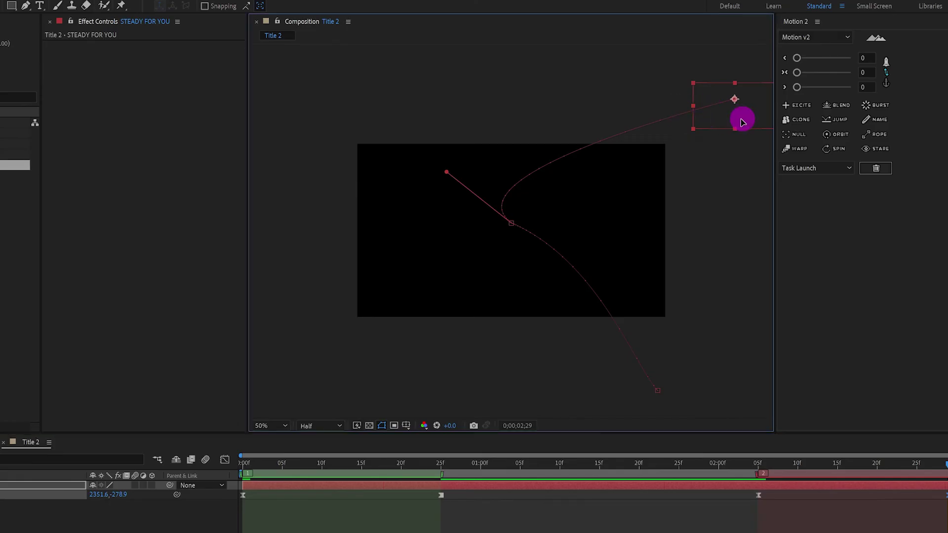
pyautogui.moveTo(742, 119); pyautogui.dragTo(464, 69)
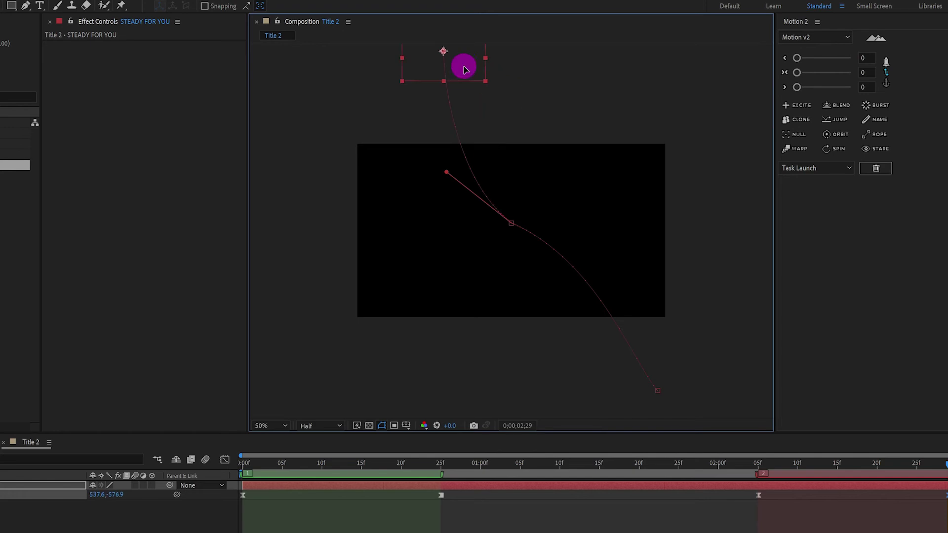
# - In Main Comp, duplicate the Title 1 layer and replace the copy with the Title 2 comp
pyautogui.click(131, 234)
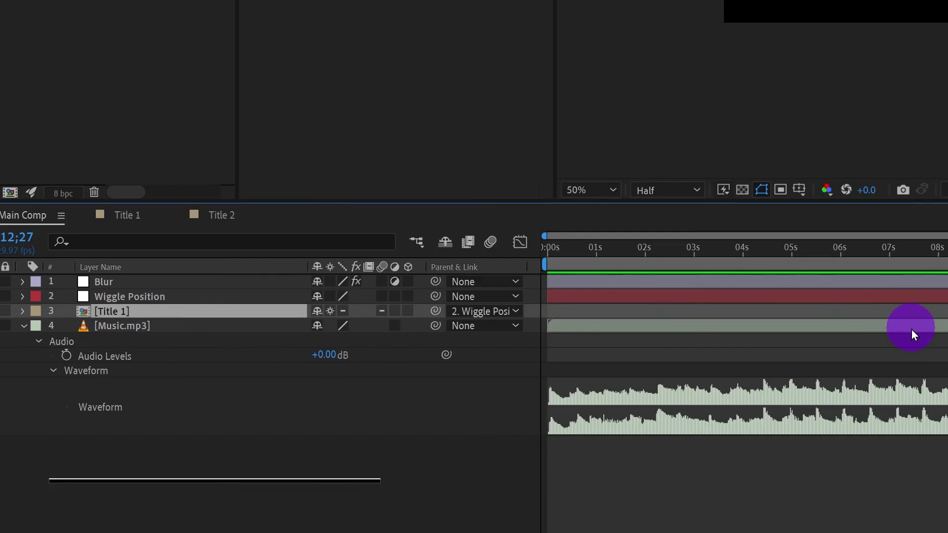
pyautogui.hotkey('ctrl', 'd')
pyautogui.click(89, 198)
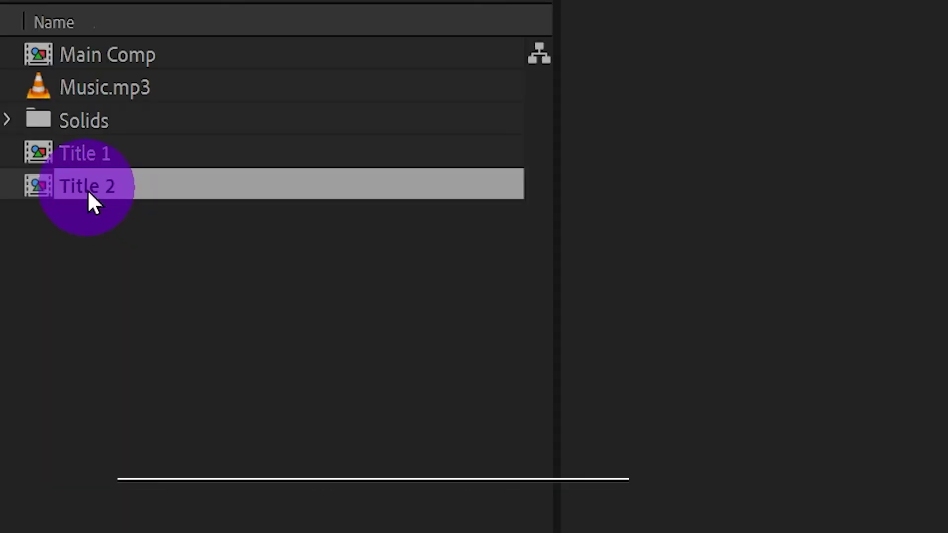
pyautogui.moveTo(89, 197); pyautogui.dragTo(98, 242)
pyautogui.moveTo(211, 234); pyautogui.dragTo(227, 343)
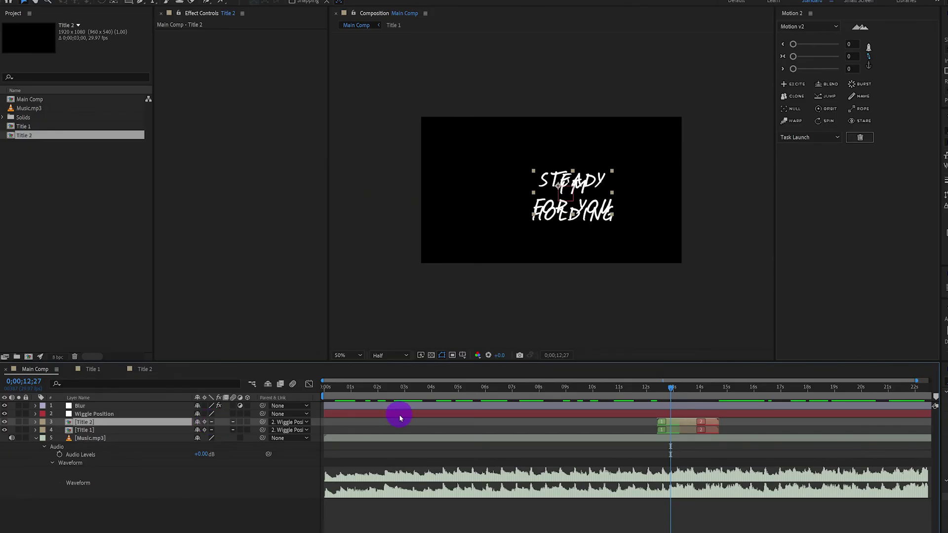
# - Slide Title 2 right after I'M HOLDING and trim I'M HOLDING's end to match
pyautogui.moveTo(677, 421); pyautogui.dragTo(712, 431)
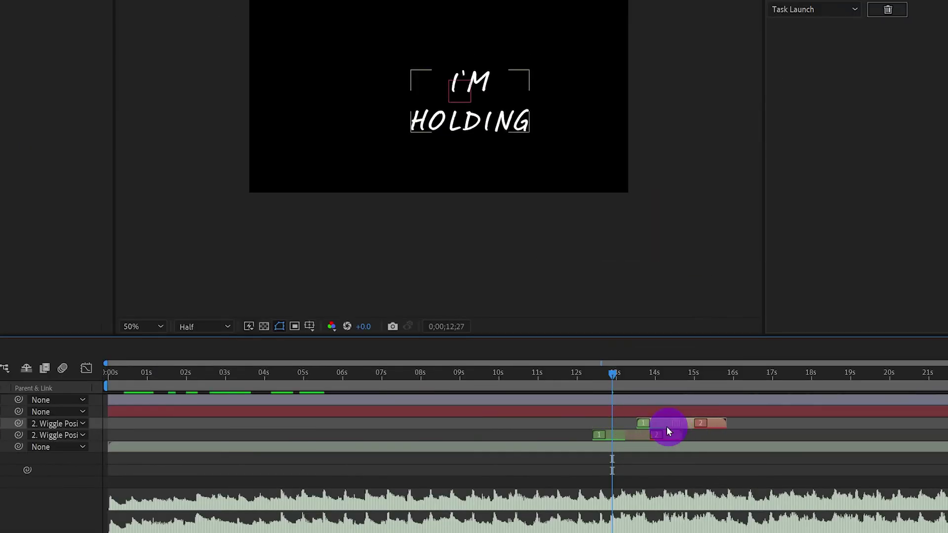
pyautogui.press('space')
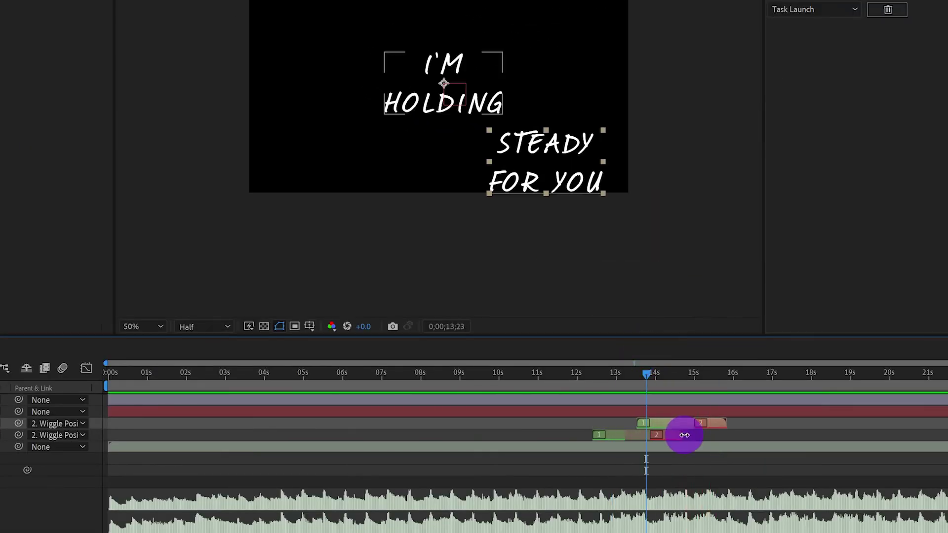
pyautogui.moveTo(684, 434); pyautogui.dragTo(649, 433)
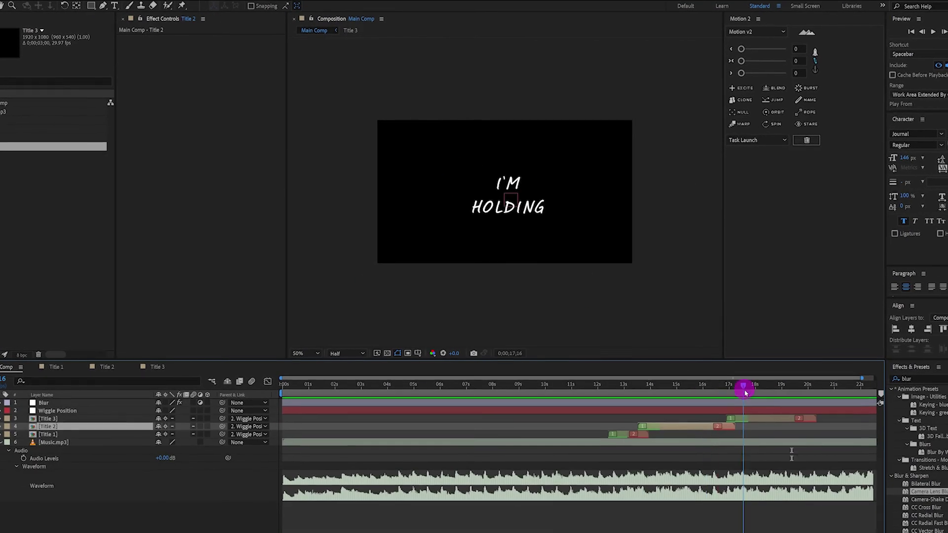
# - Move a new title's starting position off-frame and check Title 6's timing near 21 seconds
pyautogui.click(263, 399)
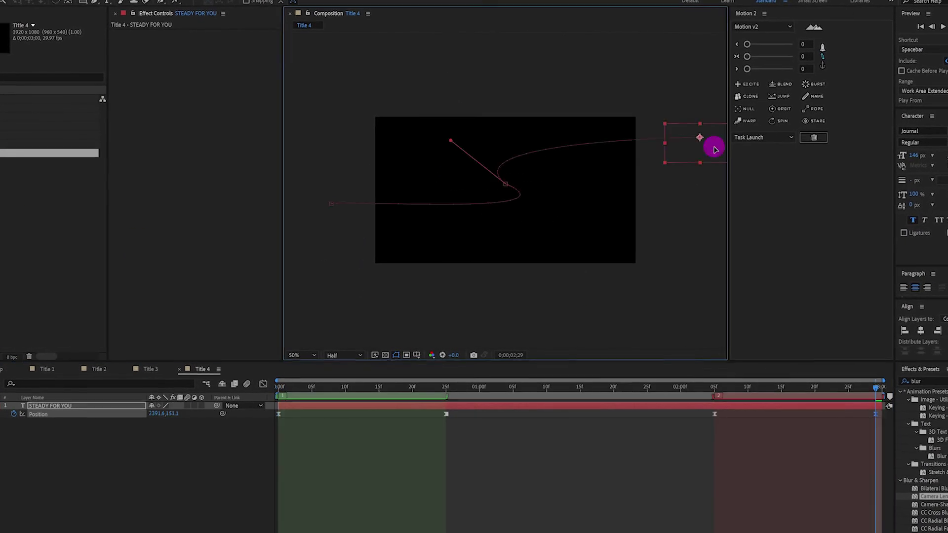
pyautogui.moveTo(713, 148); pyautogui.dragTo(360, 322)
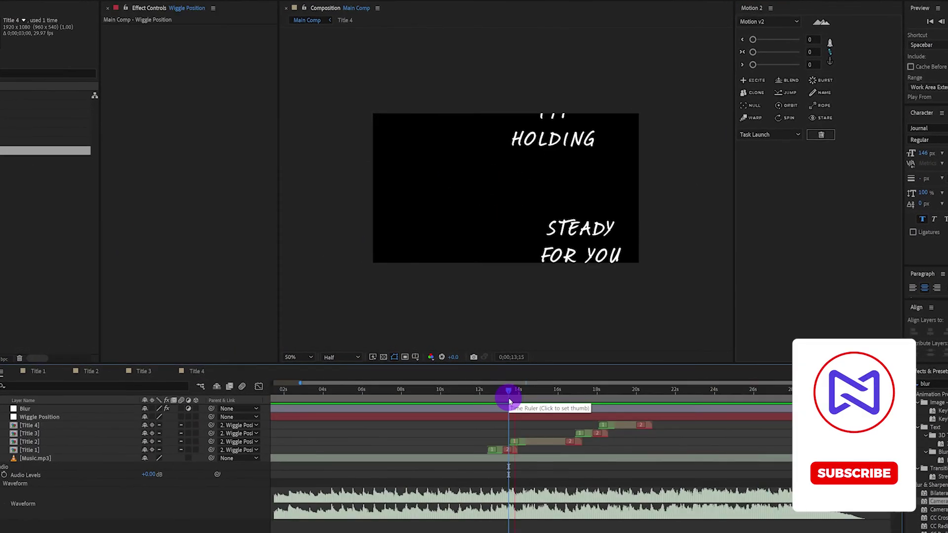
pyautogui.moveTo(508, 398); pyautogui.dragTo(624, 395)
pyautogui.click(176, 423)
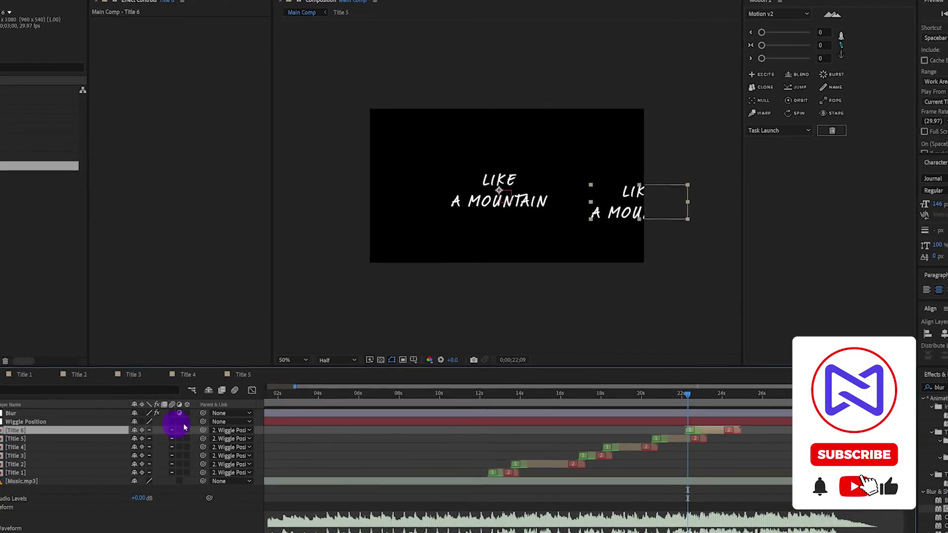
pyautogui.click(679, 395)
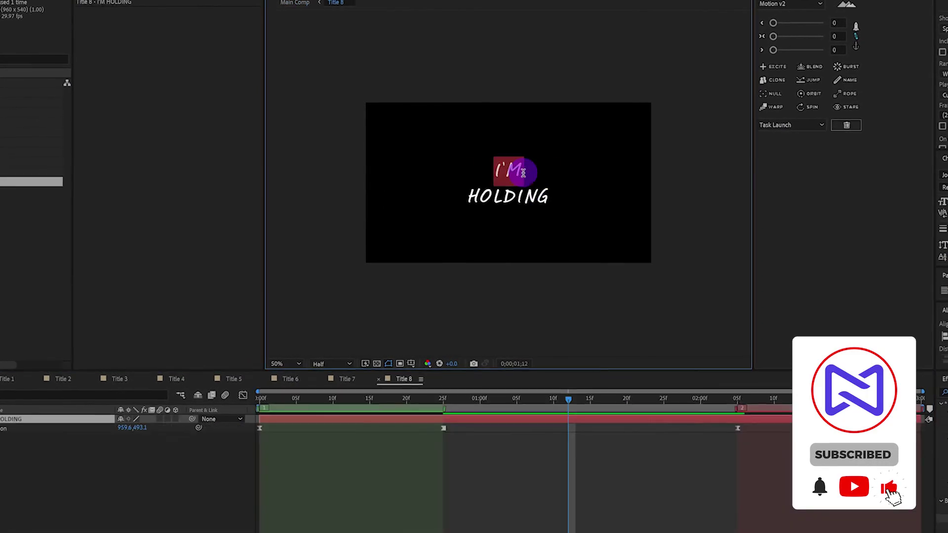